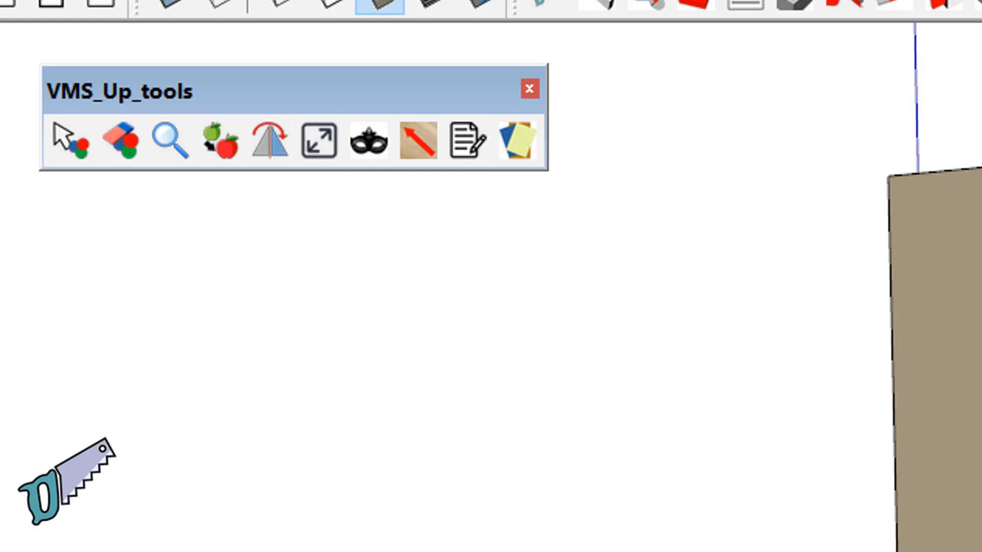
Step: Launch the Placage command on the panel component
right_click(728, 481)
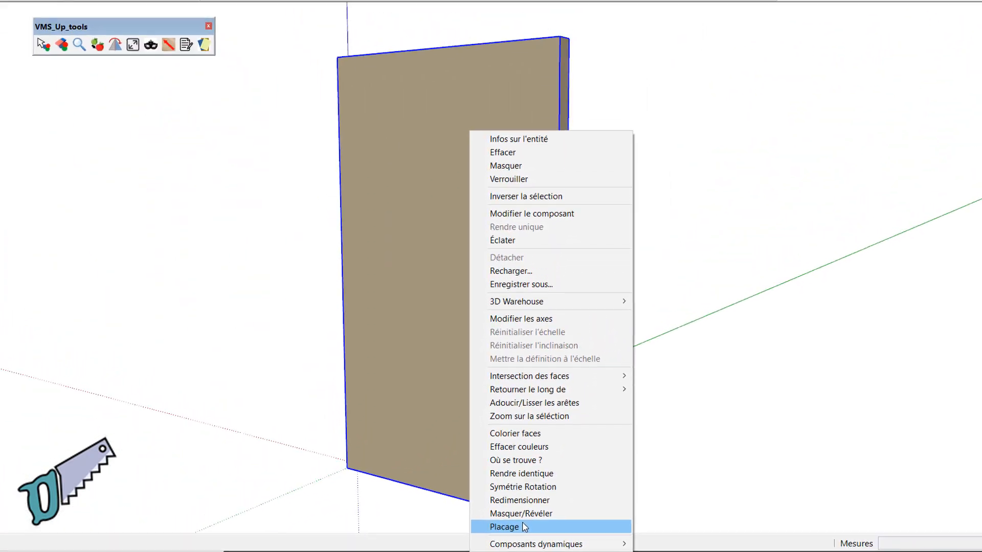
left_click(509, 528)
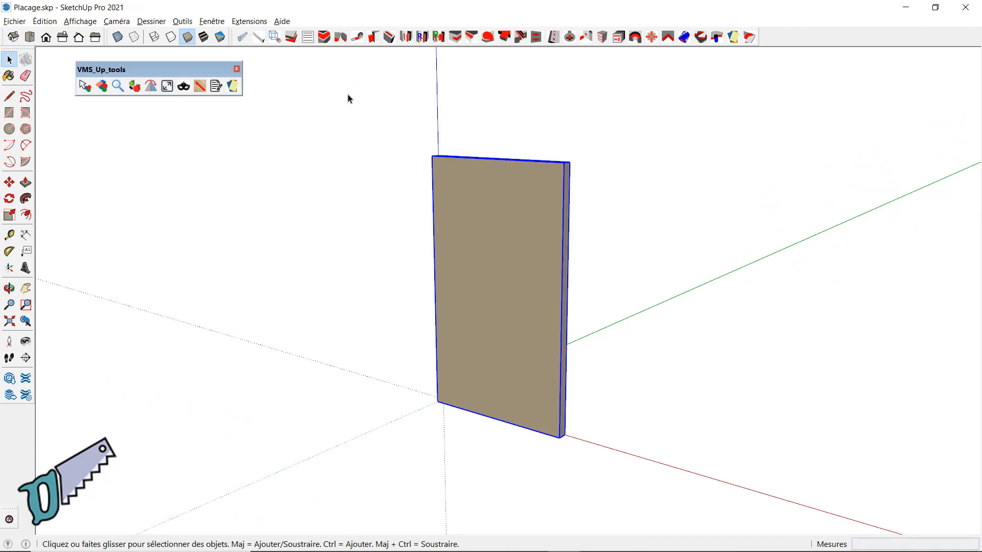
Step: Open the part generator dialog and choose a wood species filter under Essence
left_click(259, 38)
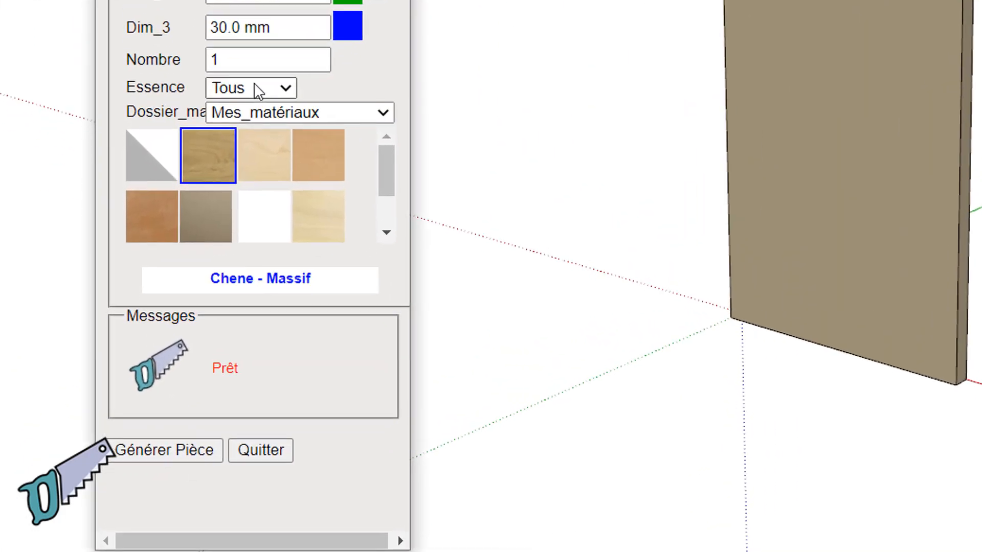
left_click(259, 92)
left_click(240, 154)
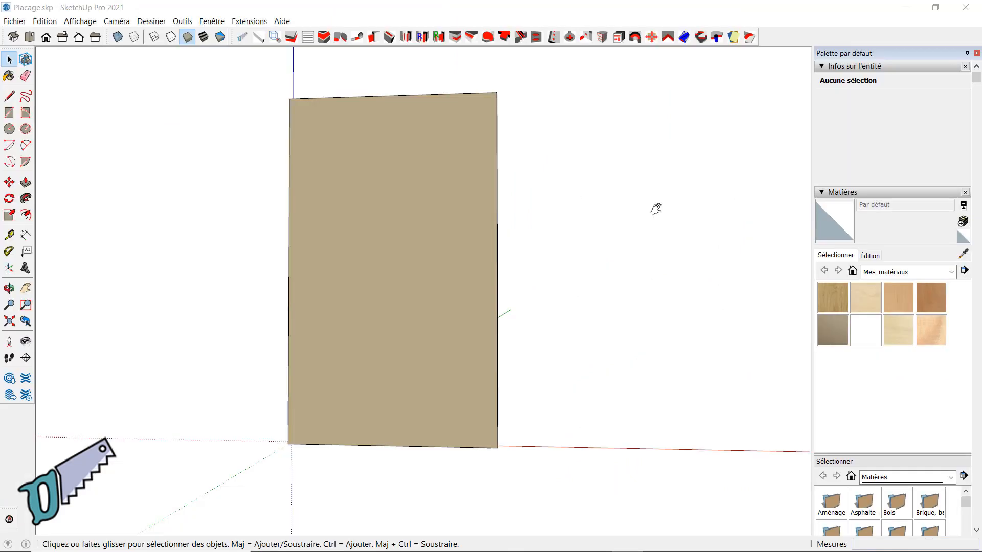
Step: Open the panel component for editing and select its large front face to inspect the entity information
mouse_move(656, 209)
middle_mouse_down()
mouse_move(635, 197)
mouse_move(513, 223)
mouse_move(490, 353)
middle_mouse_up()
left_click(491, 350)
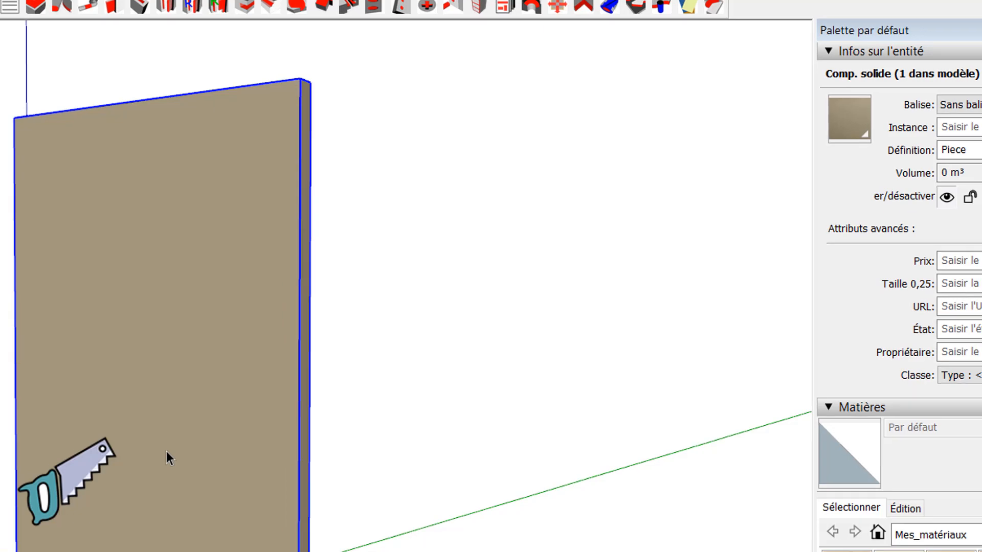
double_click(167, 452)
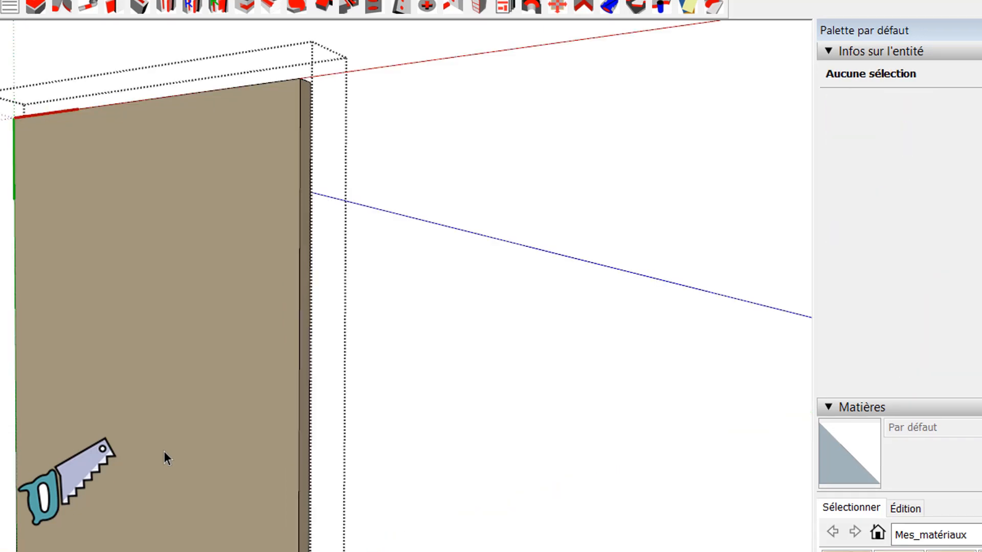
left_click(164, 451)
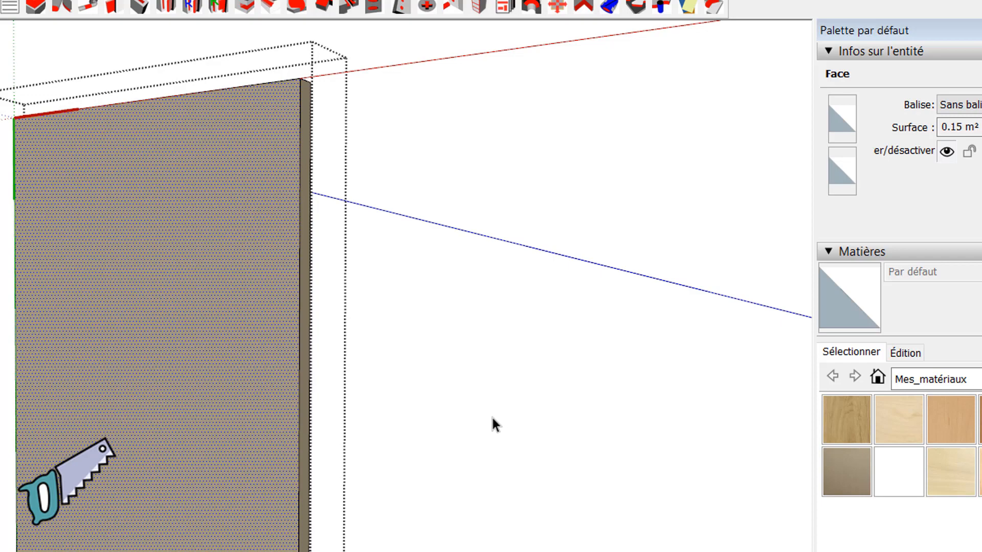
Step: Examine the panel's large face and its narrow edge faces from several angles
mouse_move(493, 418)
middle_mouse_down()
mouse_move(421, 400)
mouse_move(0, 412)
mouse_move(566, 366)
mouse_move(622, 335)
mouse_move(643, 240)
mouse_move(635, 247)
middle_mouse_up()
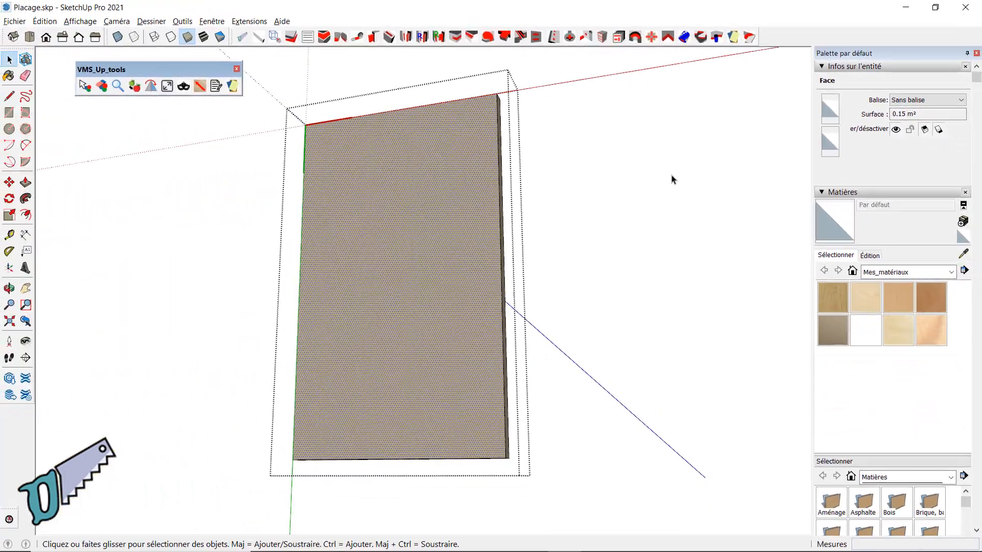
middle_click_drag(705, 213, 586, 277)
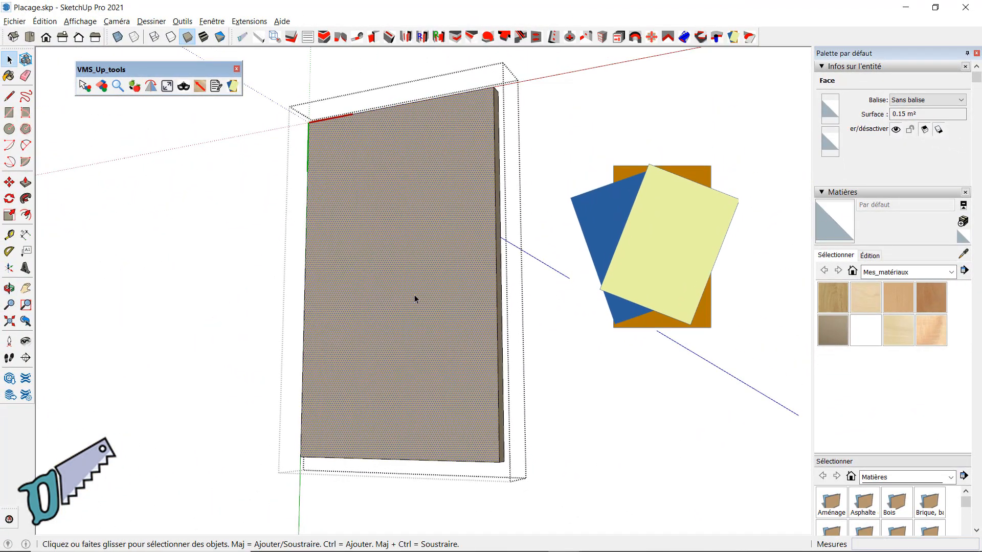
middle_click_drag(544, 278, 384, 378)
middle_click_drag(565, 324, 367, 313)
middle_click_drag(195, 307, 542, 332)
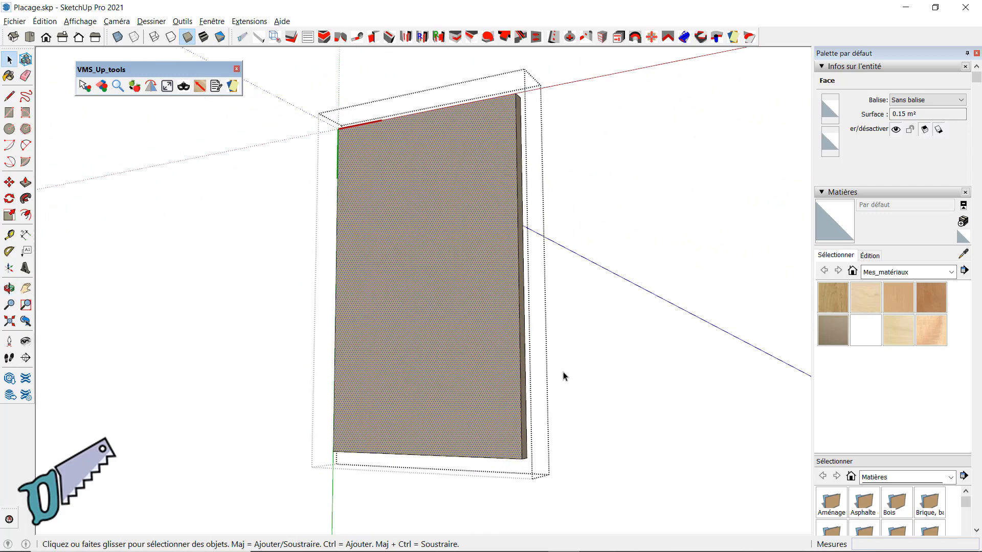
middle_click_drag(441, 310, 464, 328)
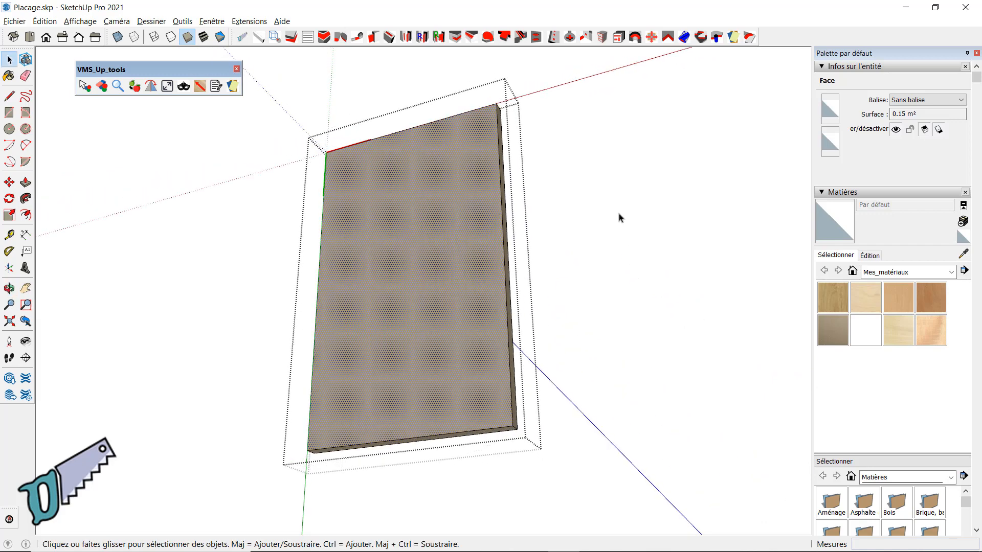
middle_click_drag(679, 212, 438, 391)
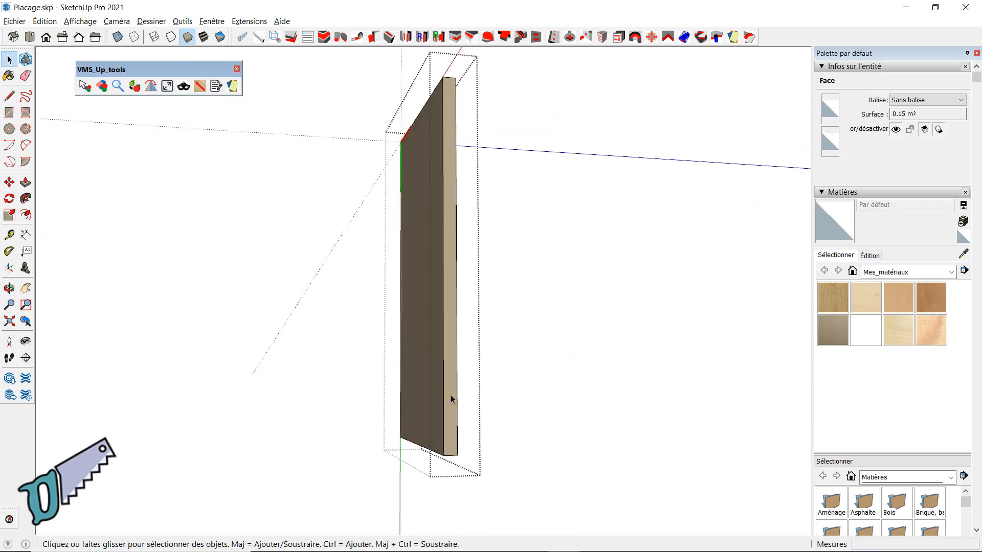
middle_click_drag(501, 348, 585, 283)
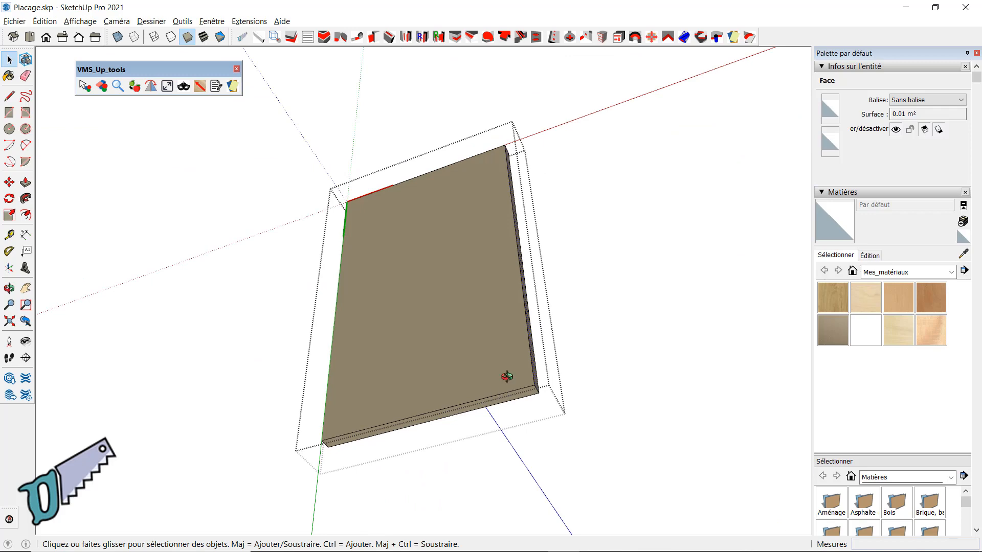
middle_click_drag(507, 377, 545, 413)
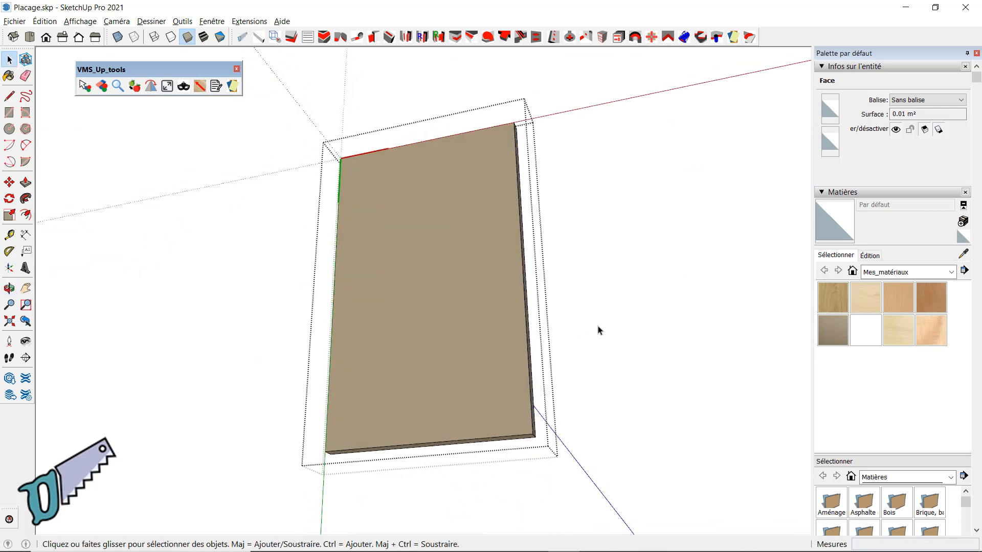
middle_click_drag(600, 330, 554, 312)
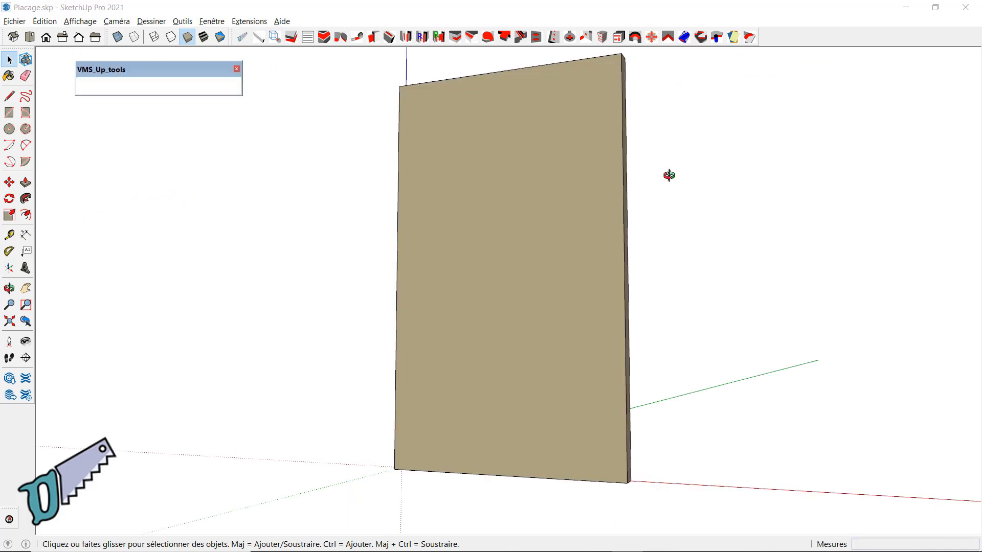
Step: Start the Placage tool and apply the Noyer-0.6 veneer from Mes_placages to the panel's front face (Parement)
left_click(734, 45)
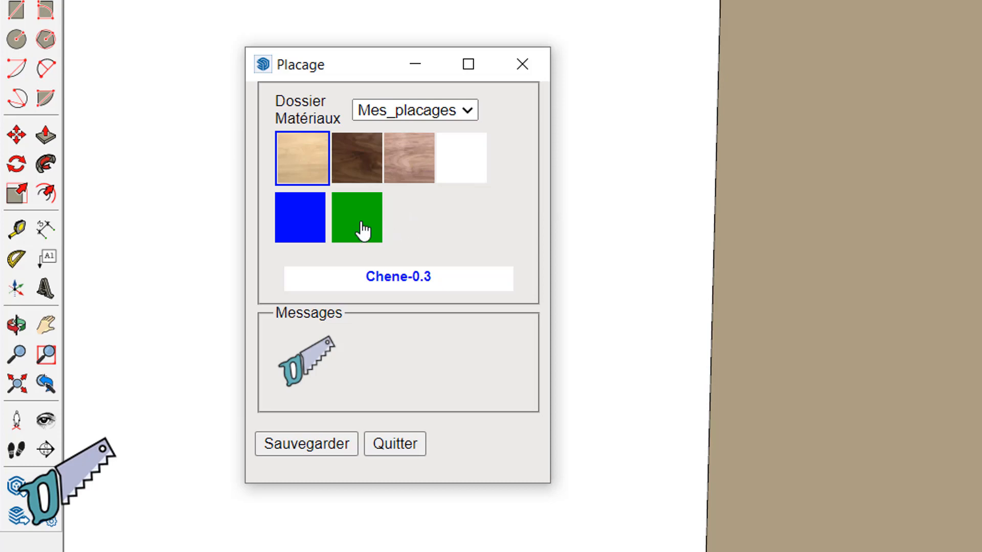
left_click(368, 167)
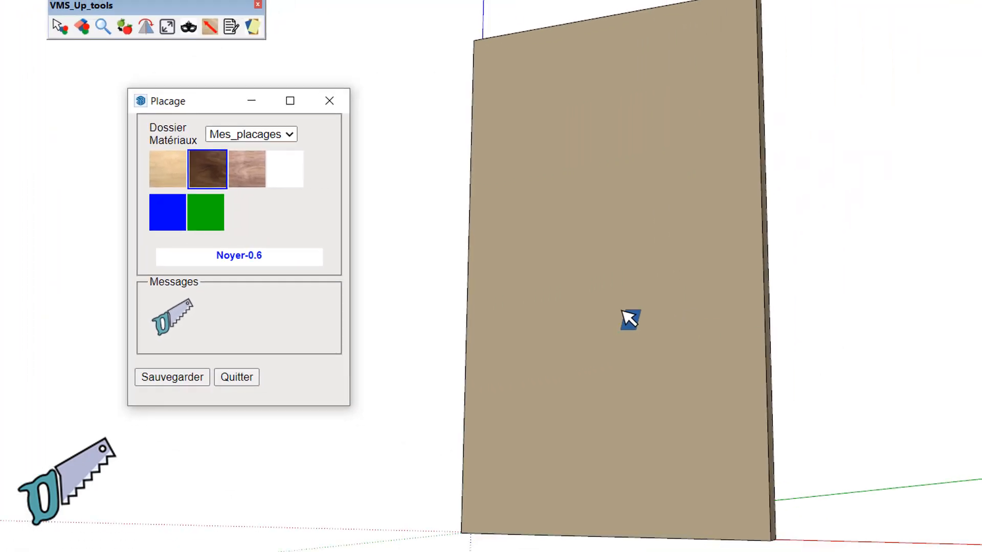
middle_click_drag(941, 350, 954, 326)
middle_click_drag(555, 282, 557, 284)
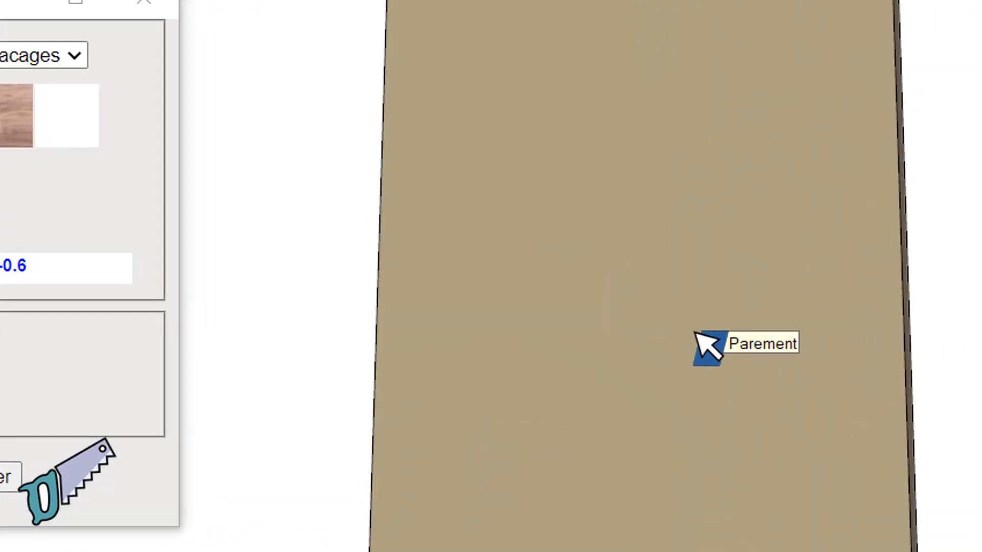
middle_click_drag(696, 333, 972, 404)
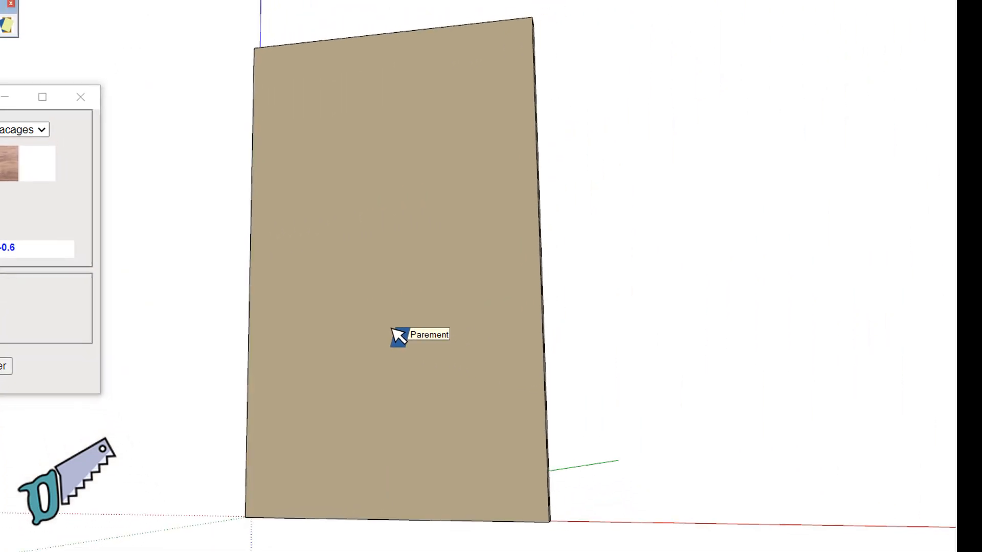
left_click(583, 382)
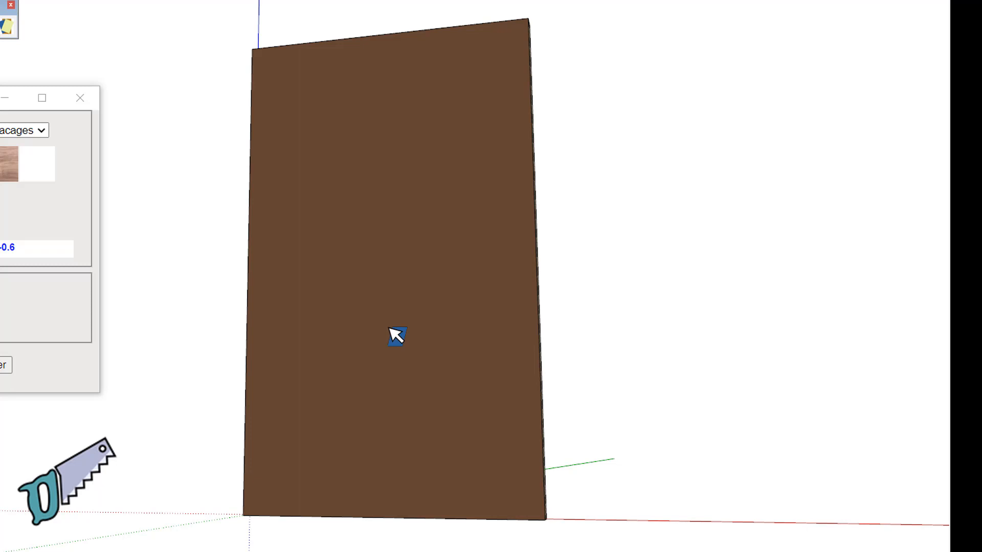
Step: Remove the Noyer-0.6 veneer from the front face, reapply it, and quit the Placage dialog
left_click(397, 336)
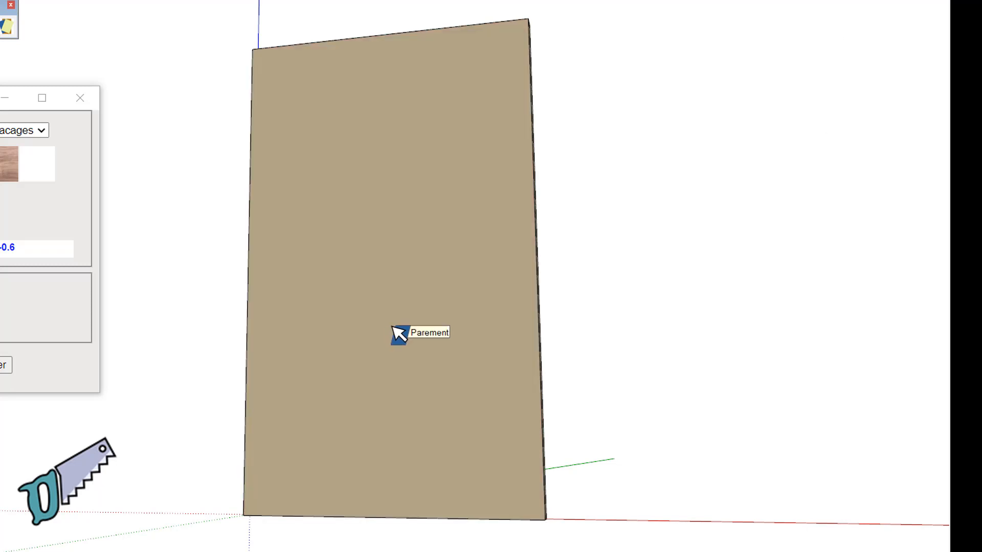
left_click(399, 334)
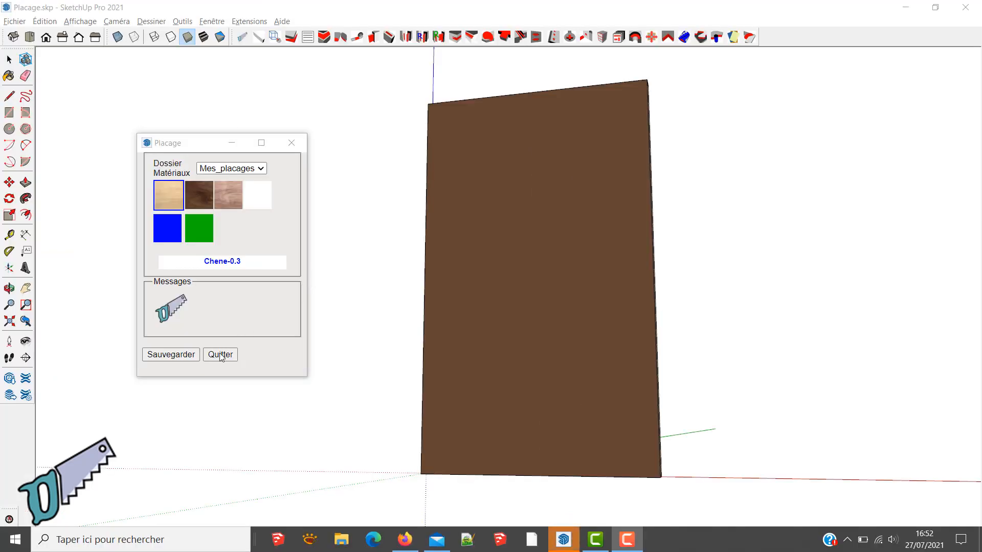
left_click(221, 356)
Step: Measure the veneered panel's thickness between the two upper corners of its narrow edge
middle_click_drag(438, 287, 199, 417)
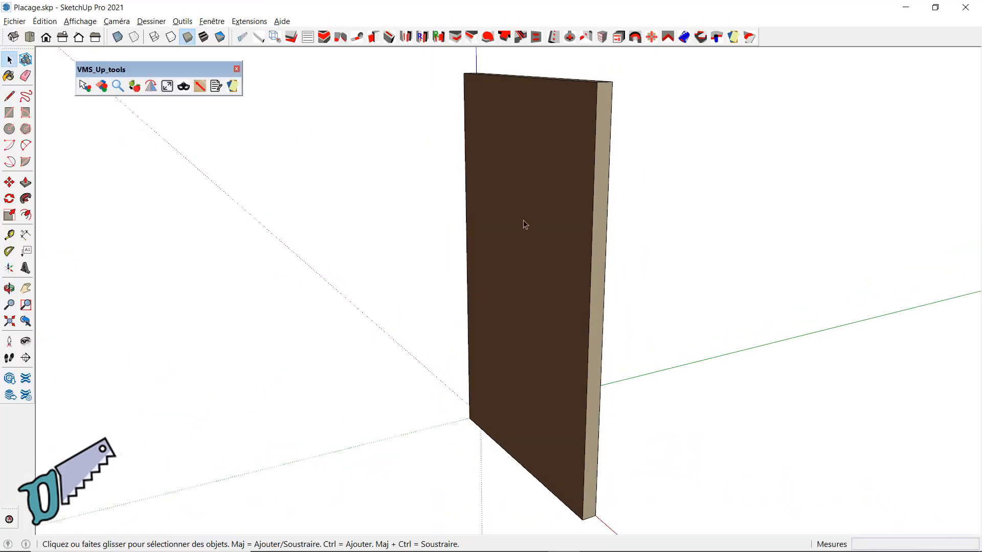
middle_click_drag(524, 221, 467, 305)
key("t")
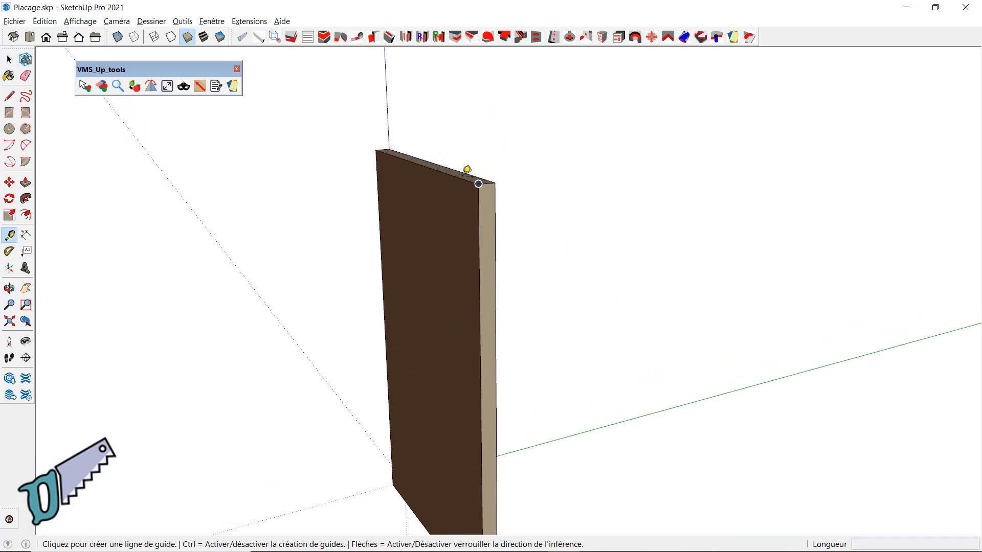
left_click(474, 191)
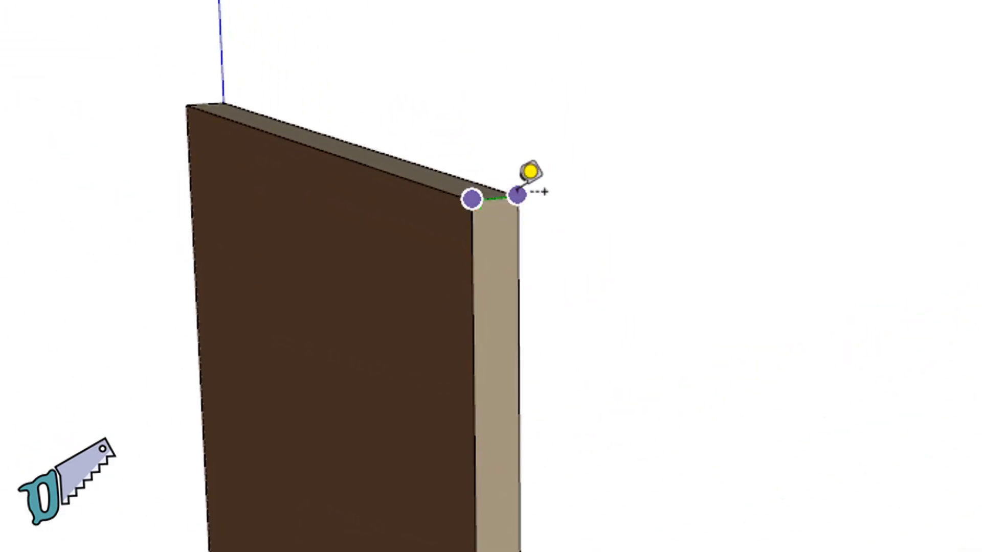
mouse_move(518, 194)
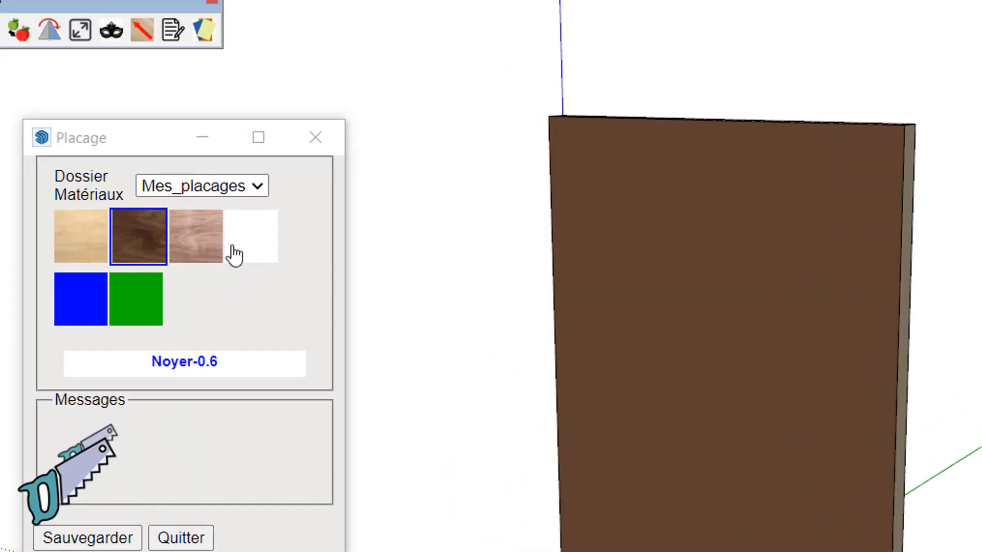
Step: Apply the Stratifie_blanc-0.9 veneer to the panel's back face (Contre parement)
left_click(243, 263)
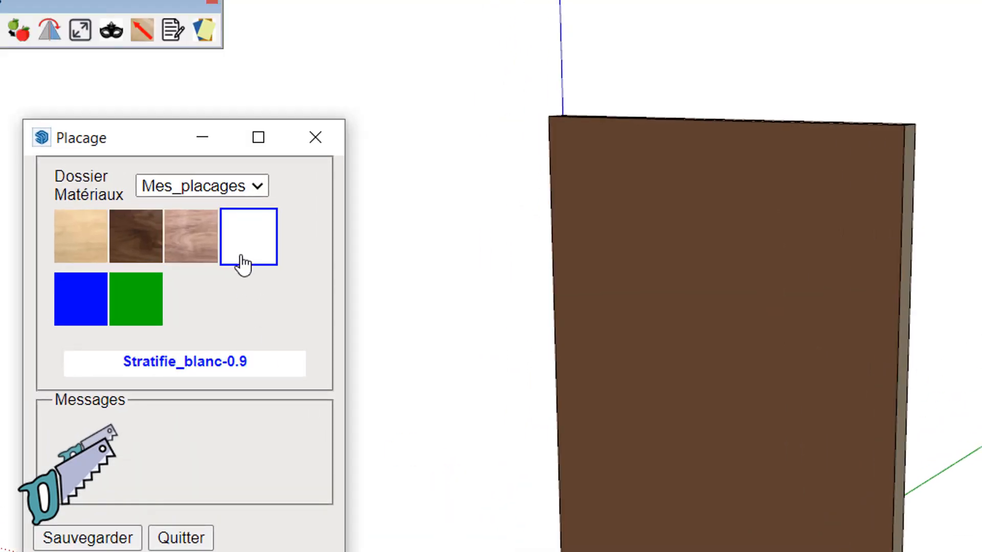
middle_click_drag(972, 435, 588, 449)
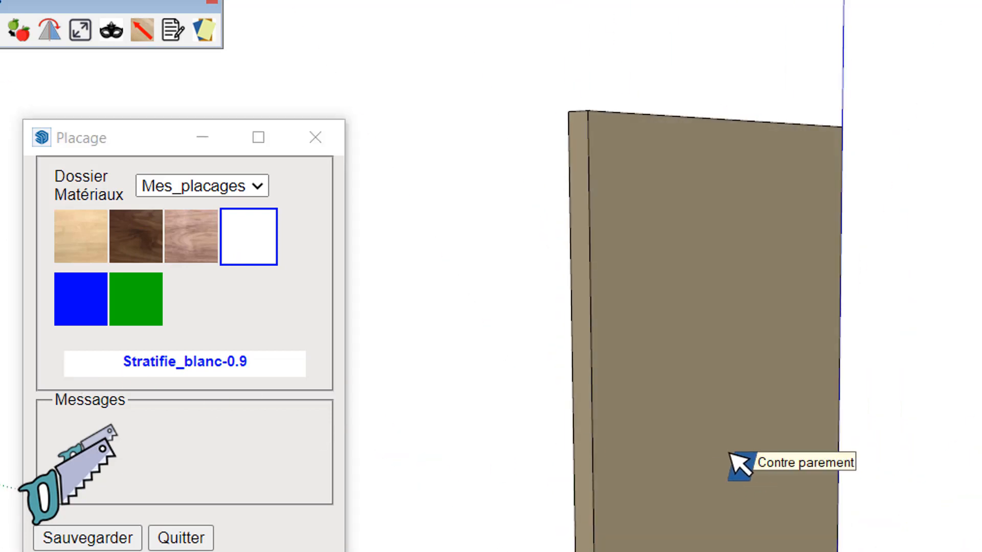
left_click(740, 465)
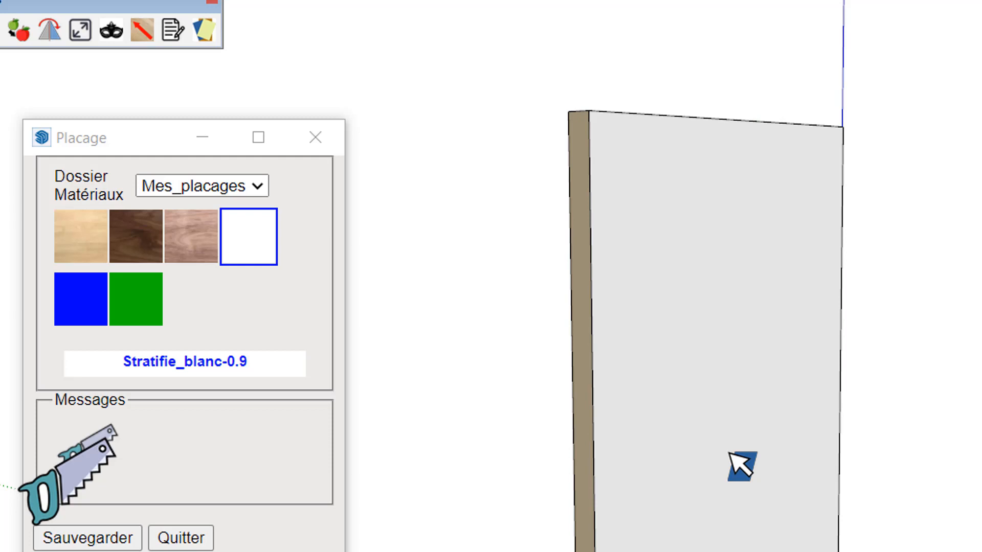
Step: Measure the panel's thickness again at its upper corner with both faces veneered
middle_click_drag(740, 466, 952, 542)
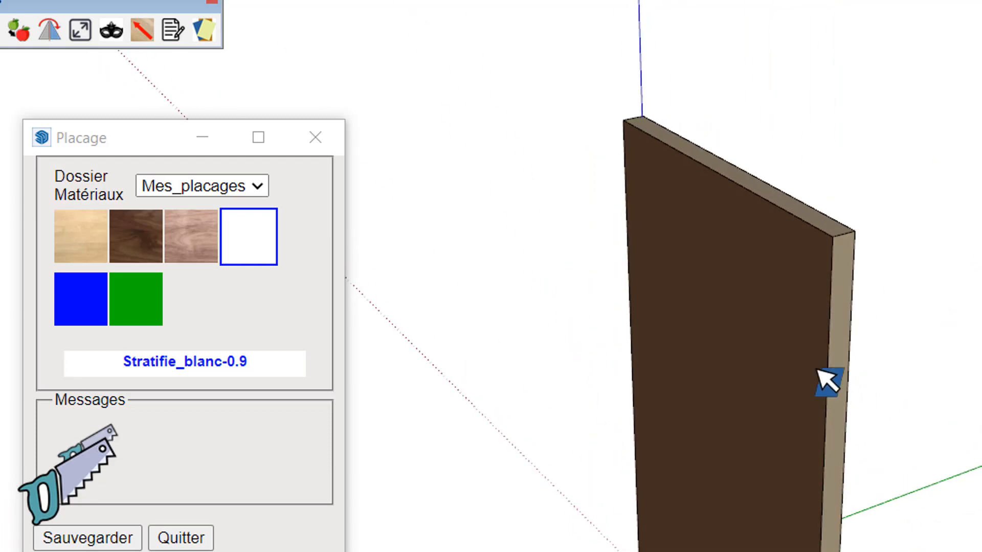
key("t")
scroll(875, 325, "up", 2)
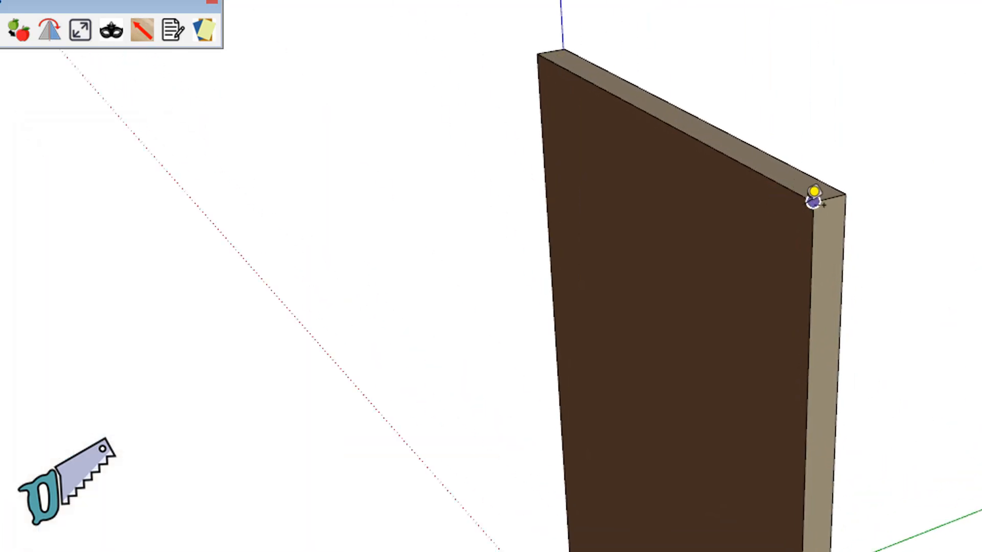
left_click(814, 201)
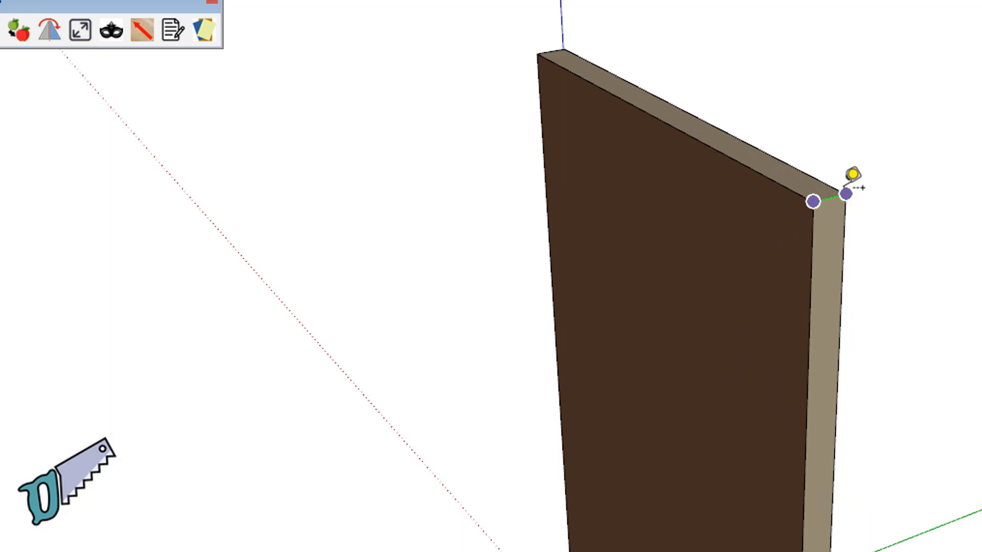
mouse_move(846, 193)
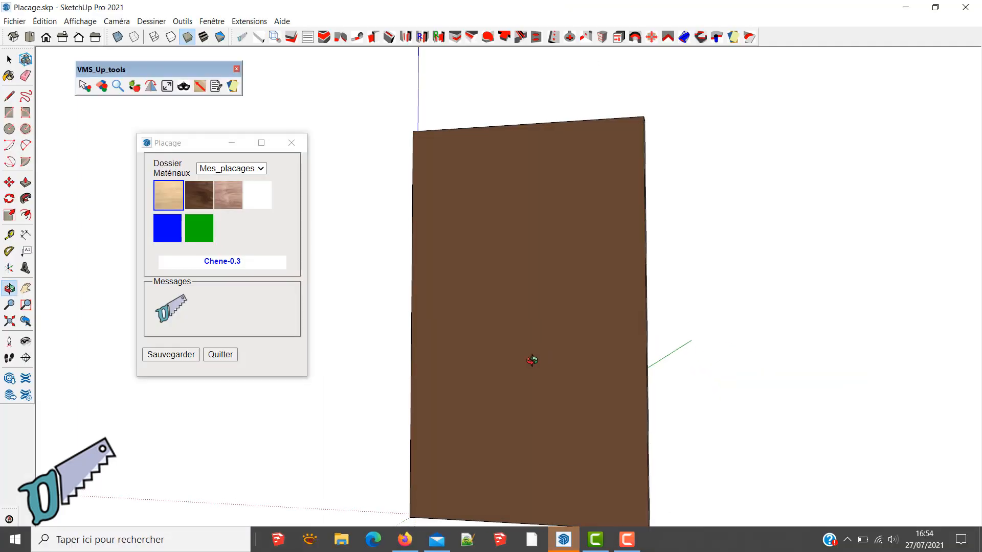
Step: Remove the veneers from the panel's front and back faces with the Placage tool
left_click(522, 377)
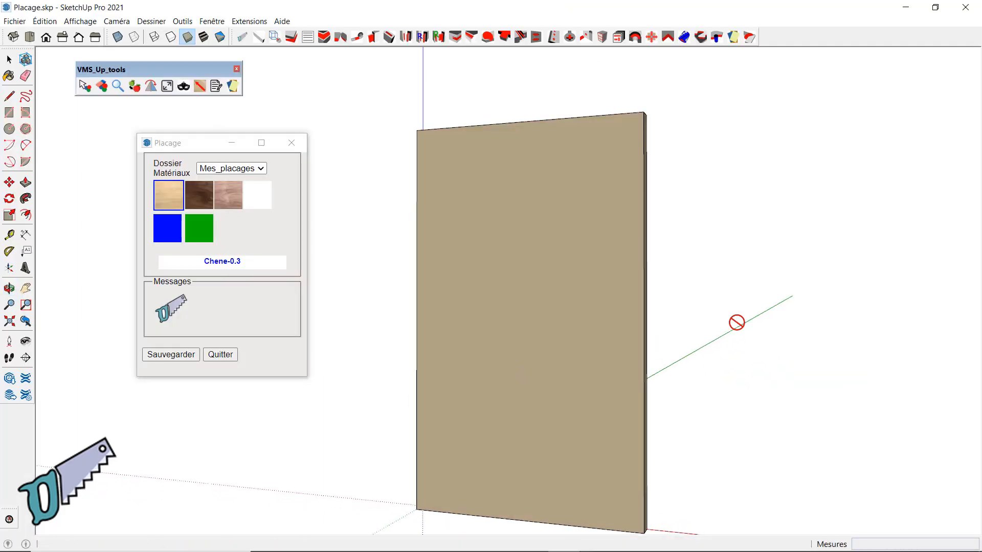
middle_click_drag(736, 322, 353, 326)
left_click(451, 333)
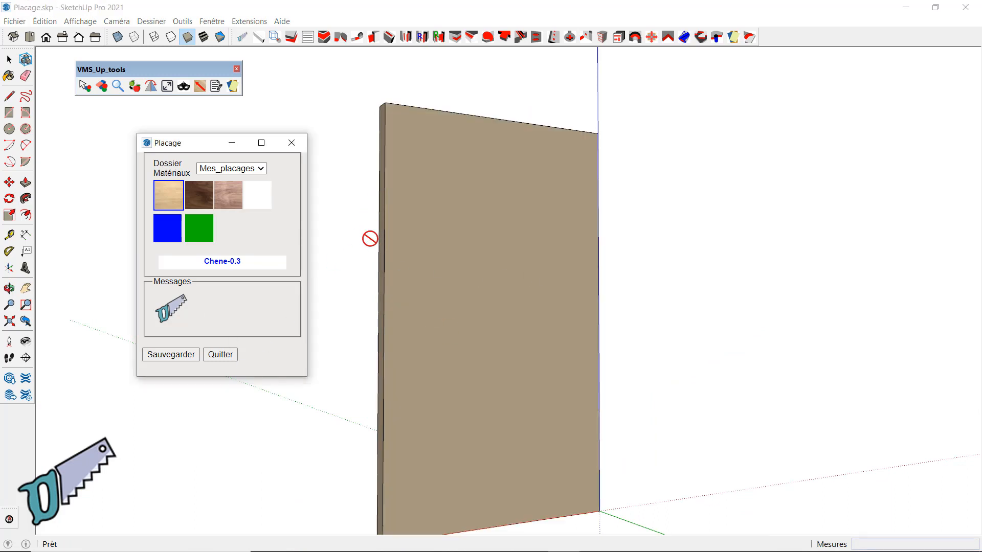
Step: Measure the panel's thickness at its upper corner with the veneers removed from both faces
middle_click_drag(370, 239, 506, 381)
key("t")
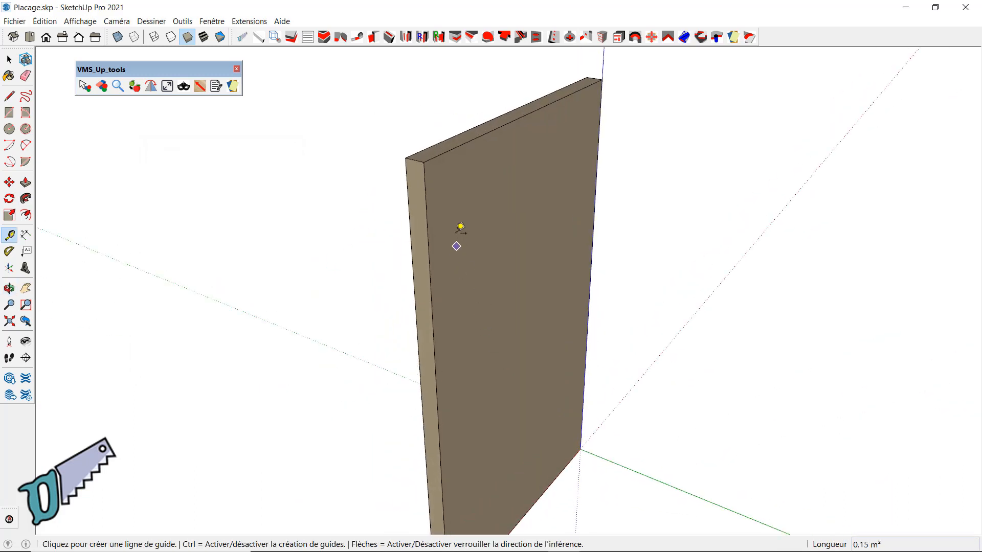
scroll(412, 148, "up", 4)
left_click(387, 131)
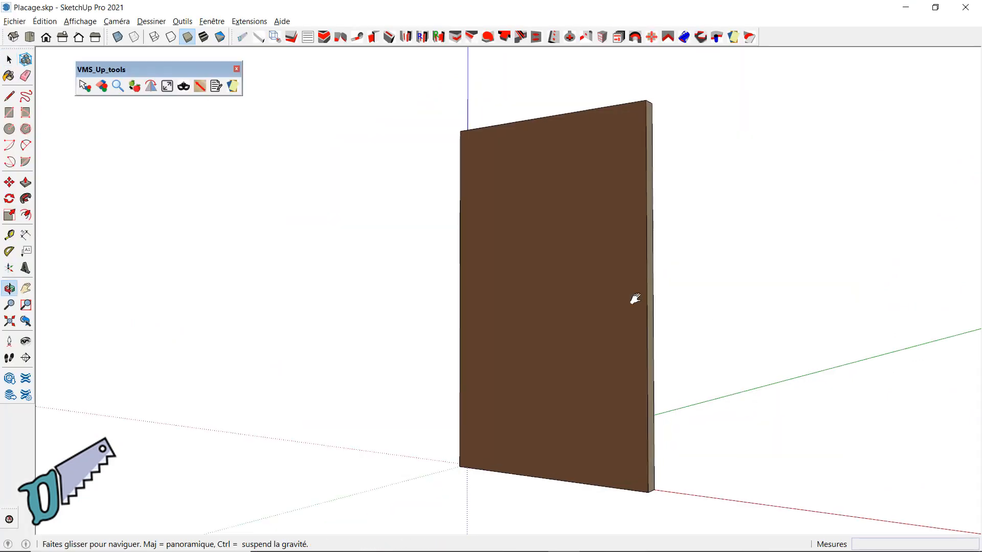
Step: Select the veneered panel component and display its entity information
middle_click_drag(636, 299, 660, 297)
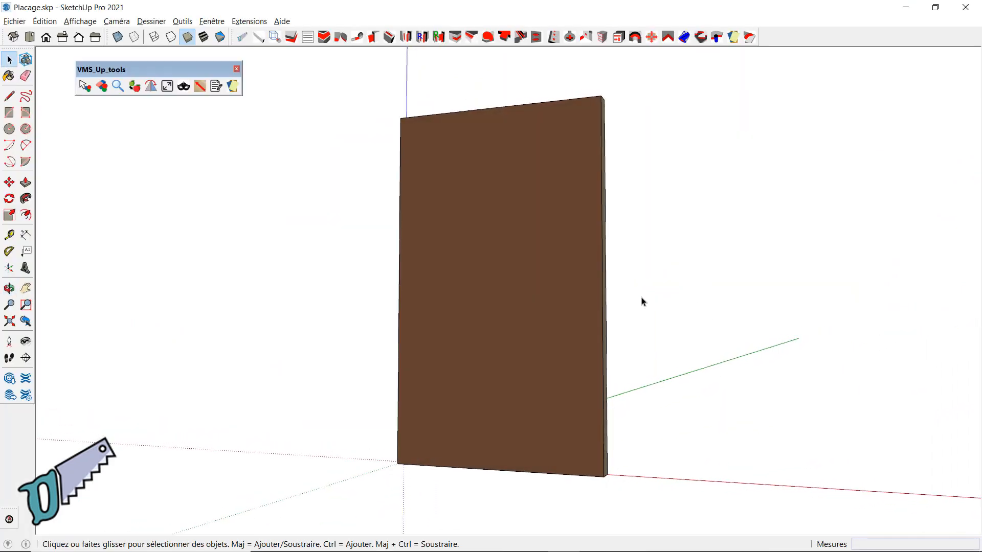
left_click(512, 342)
middle_click_drag(812, 338, 739, 281)
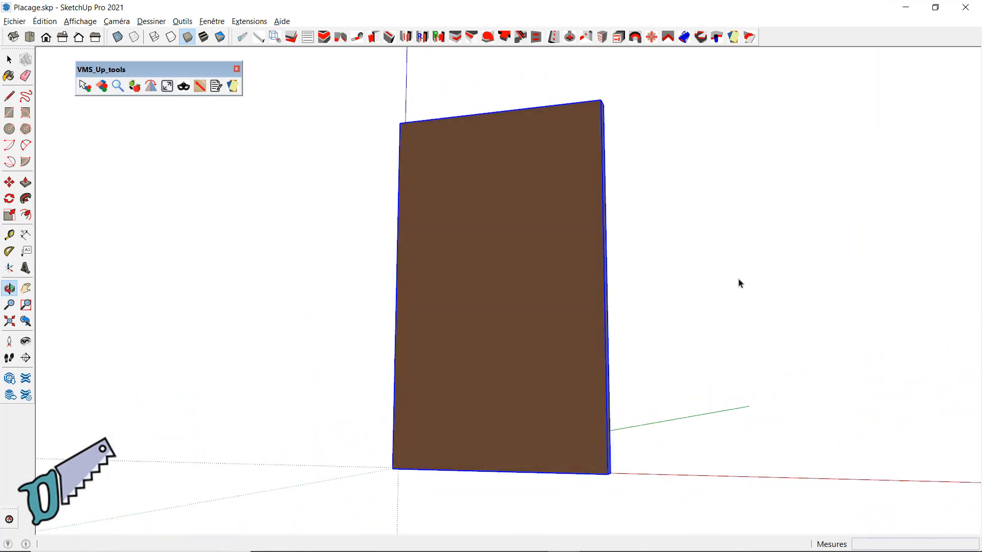
right_click(516, 291)
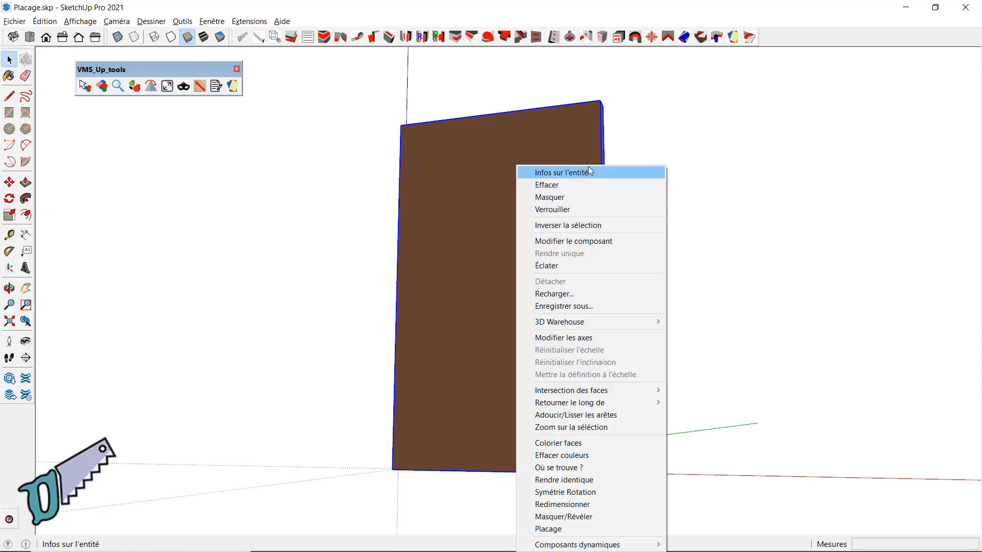
left_click(587, 170)
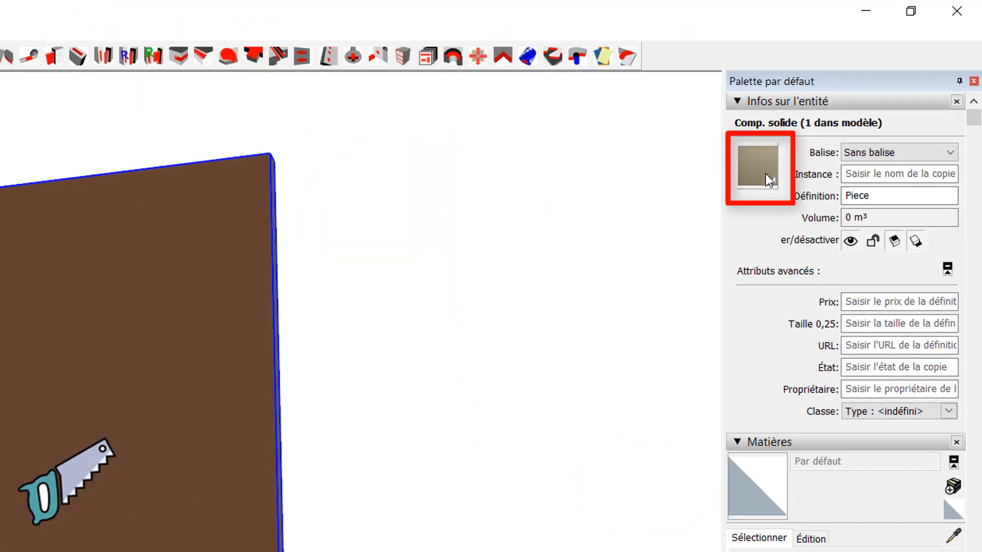
Step: Open the panel component for editing and inspect the materials of its front and back faces
double_click(156, 434)
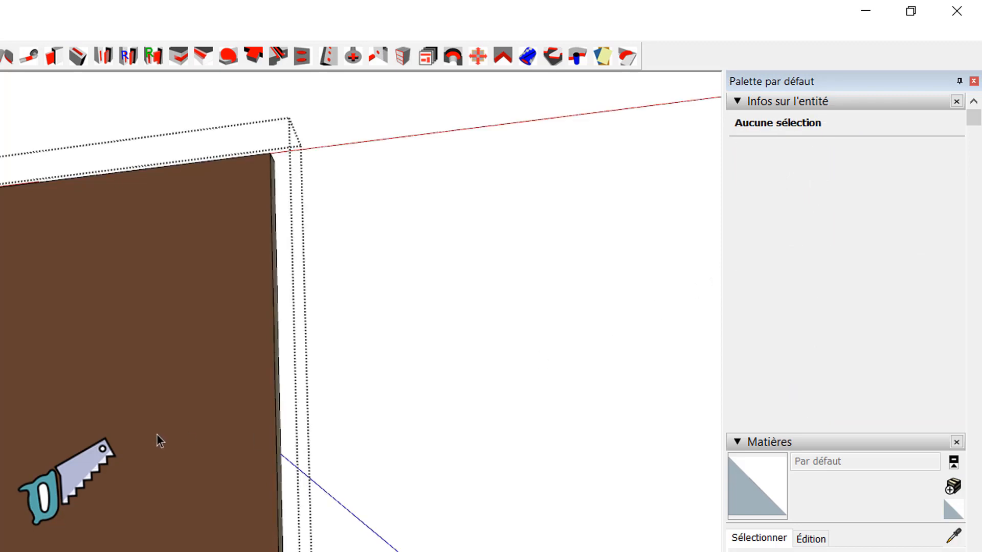
left_click(156, 434)
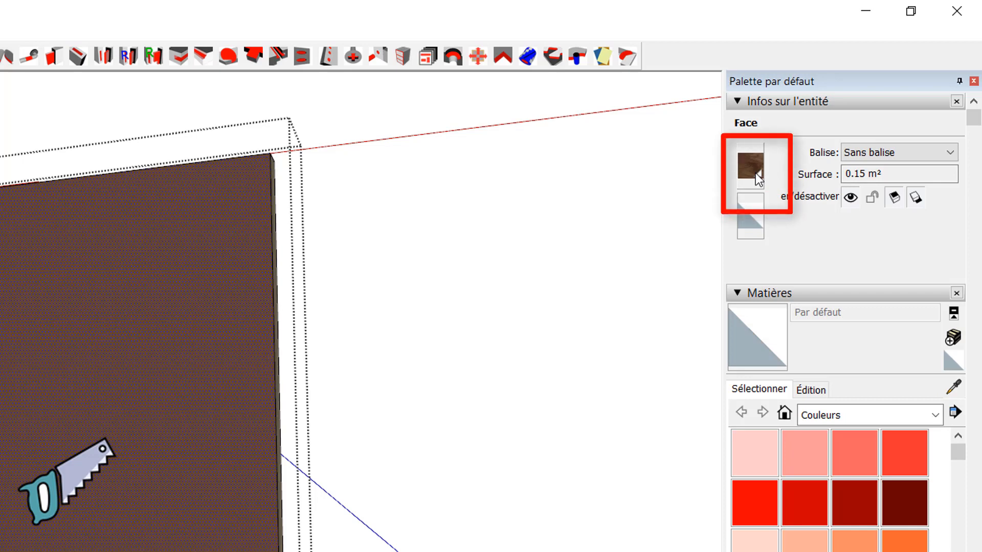
mouse_move(508, 317)
middle_mouse_down()
mouse_move(77, 412)
mouse_move(10, 450)
mouse_move(113, 357)
middle_mouse_up()
left_click(114, 359)
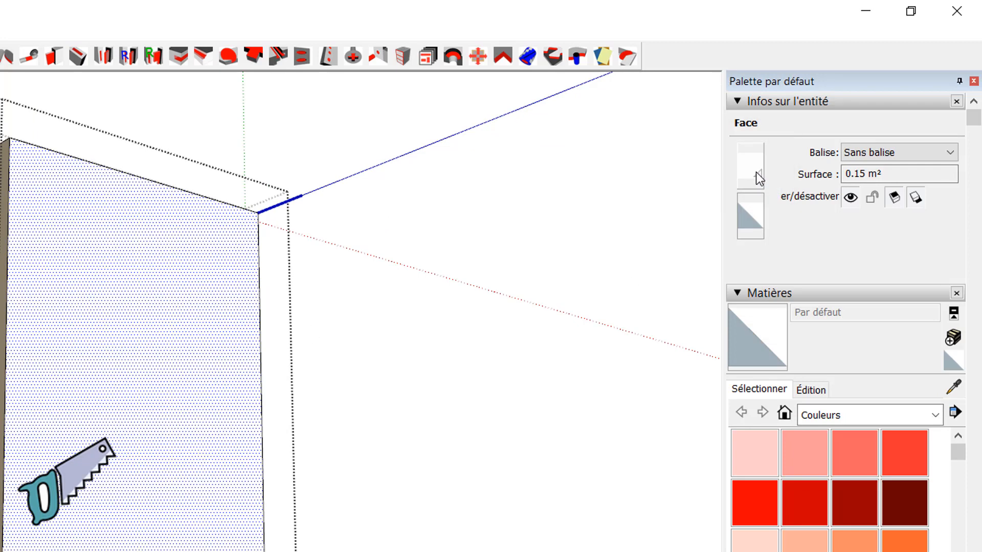
middle_click_drag(306, 349, 711, 358)
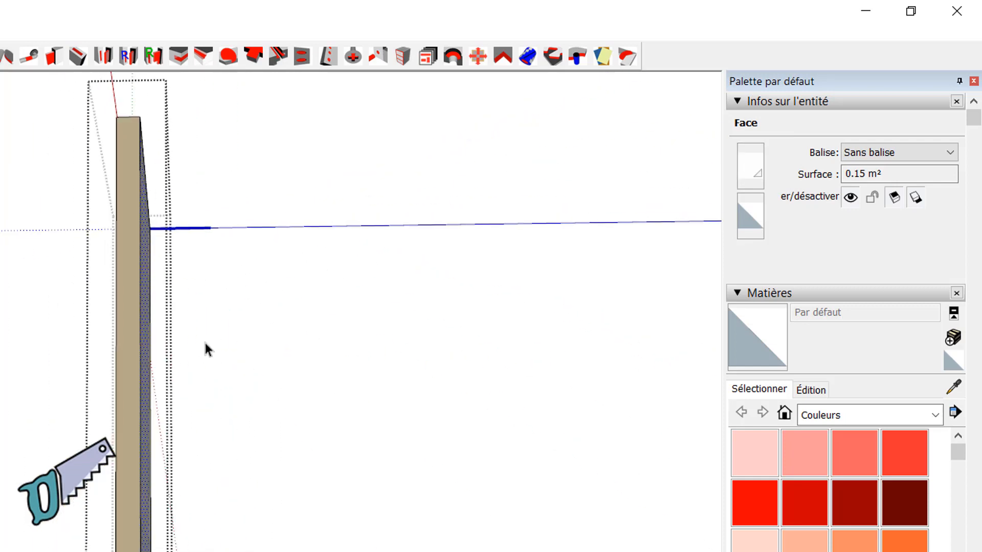
middle_click_drag(262, 336, 747, 327)
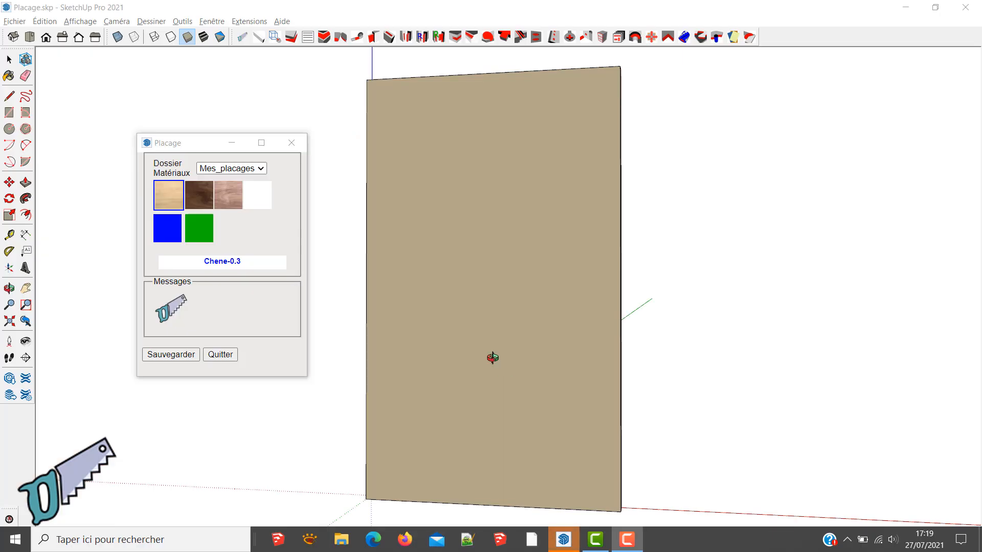
Step: Apply the Noyer-0.6 veneer to the bare panel's front face (Parement) with the Placage tool
left_click(200, 207)
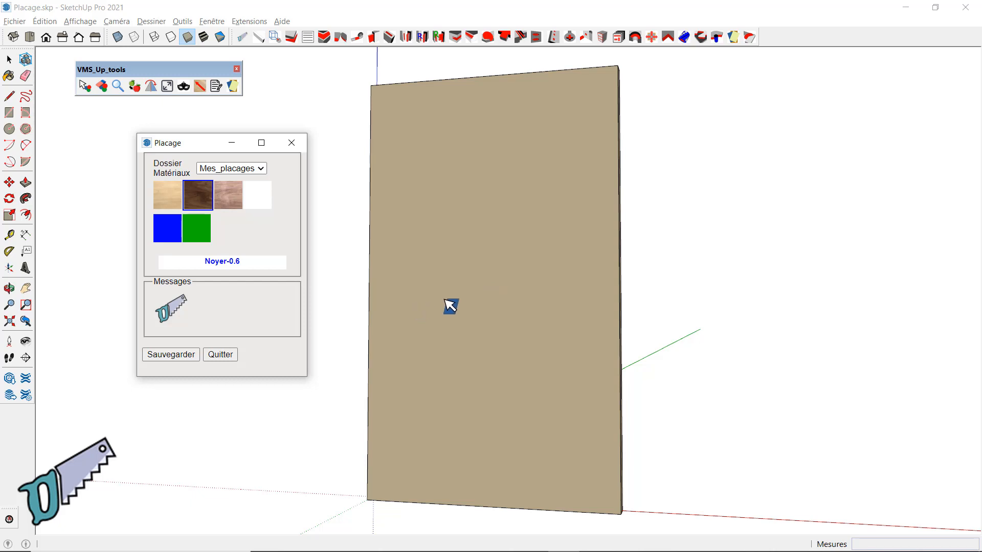
mouse_move(452, 312)
middle_mouse_down()
mouse_move(427, 314)
mouse_move(448, 313)
middle_mouse_up()
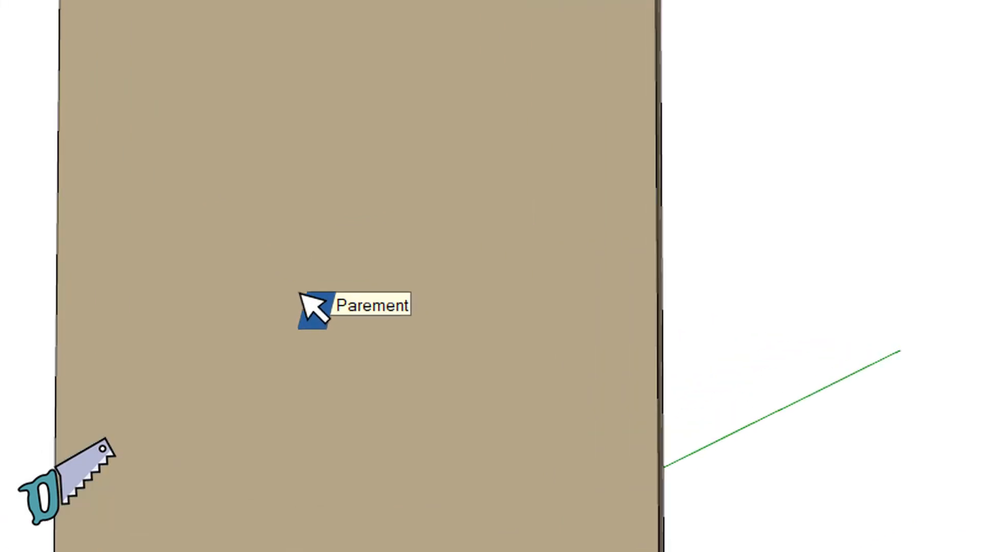
key("shift")
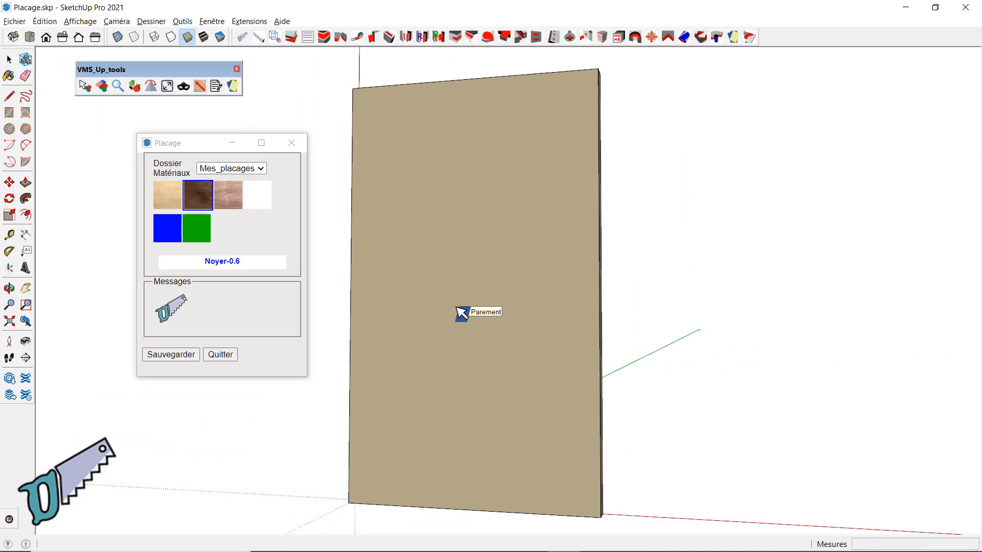
left_click(462, 312)
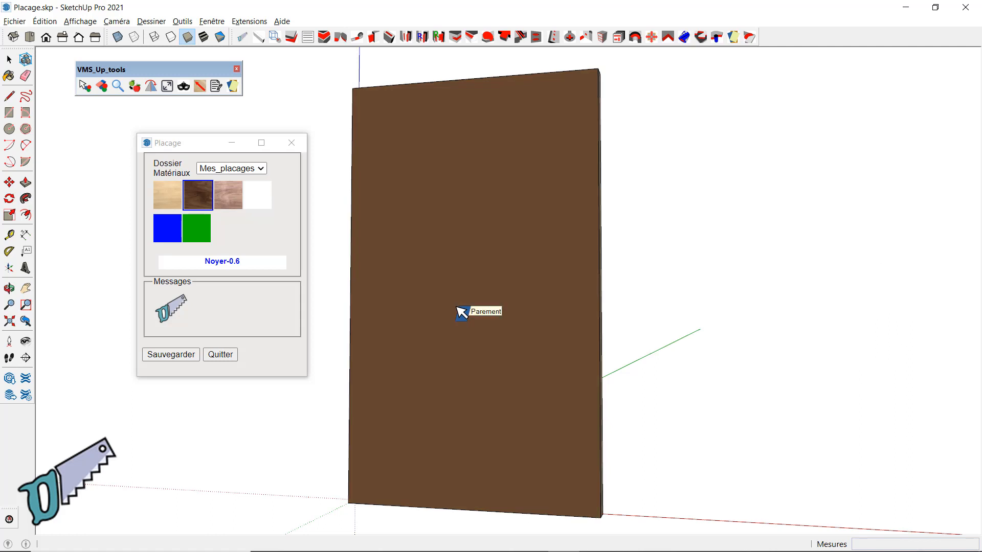
Step: Apply the Stratifie_blanc-0.9 veneer to the opposite back face from the front side, using the tool's opposite-face mode
left_click(261, 198)
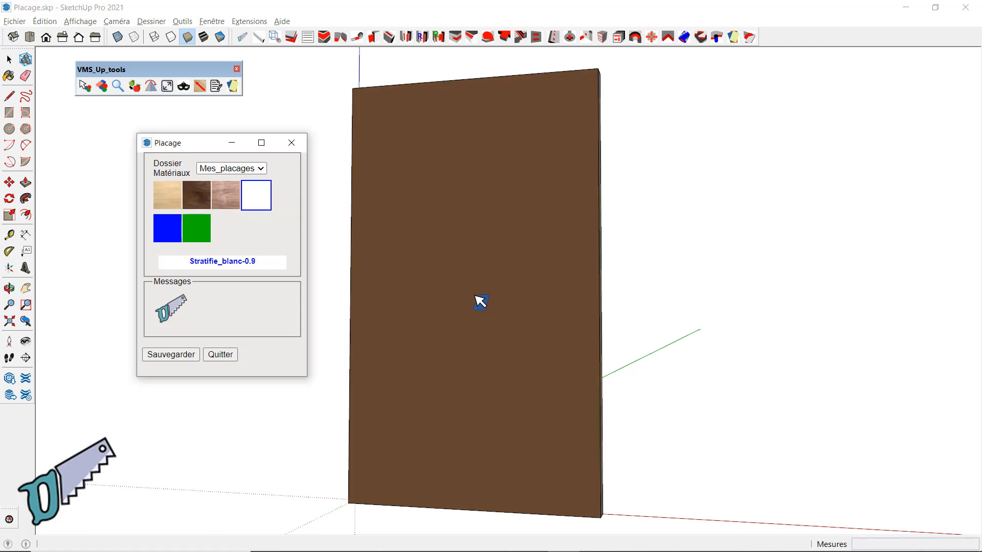
key("ctrl")
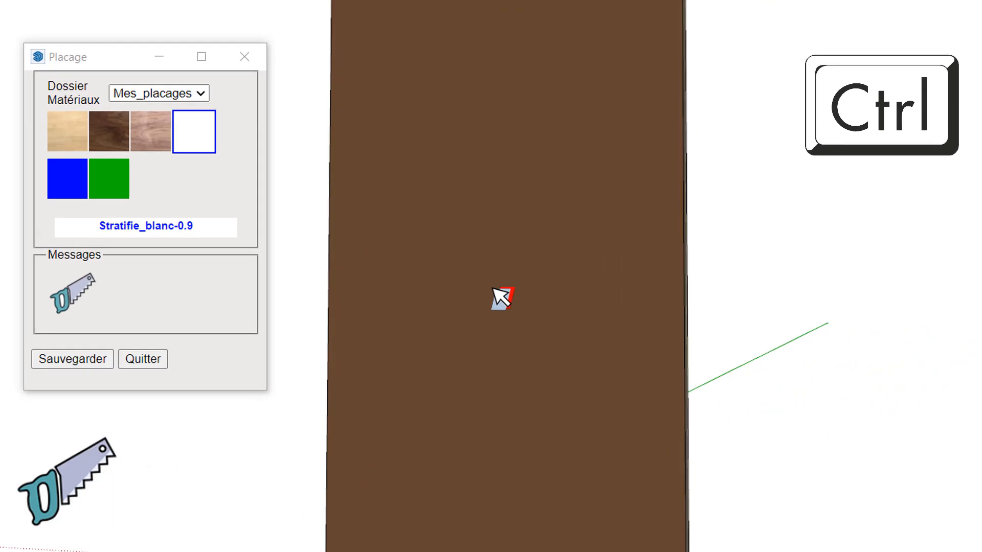
left_click(501, 298, "ctrl")
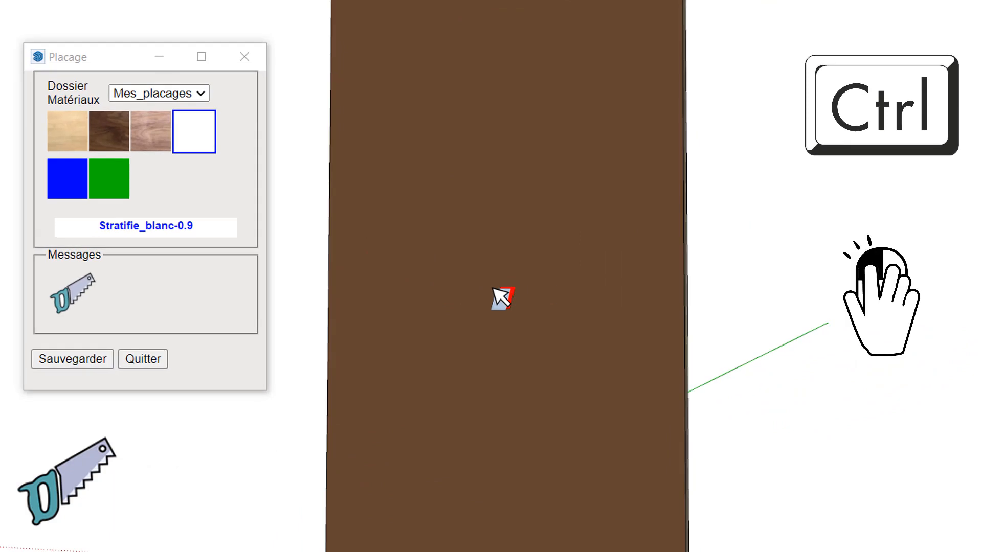
Step: Apply the Vert-0.7 veneer to all the panel's edges at once from the front face, and check the back and edges
left_click(107, 182)
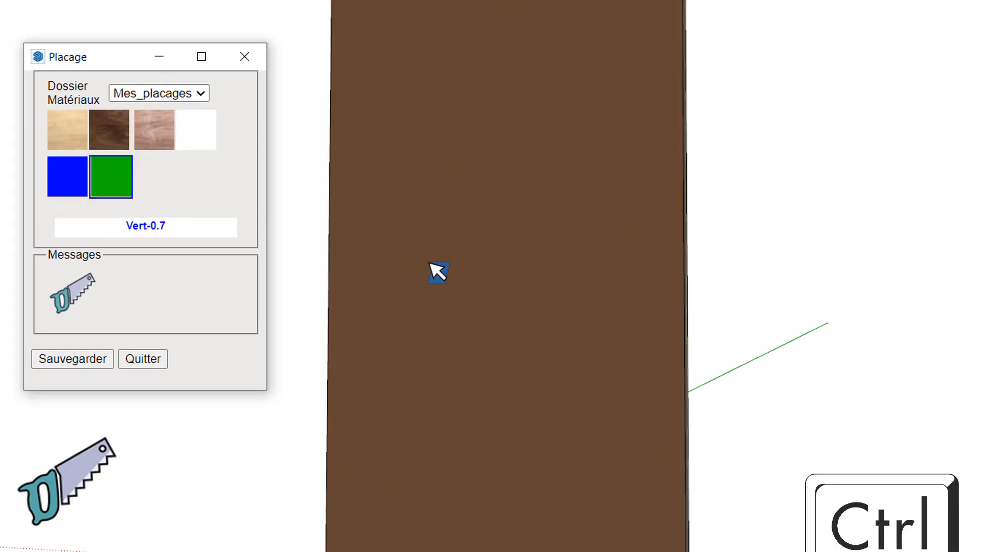
left_click(443, 291, "alt")
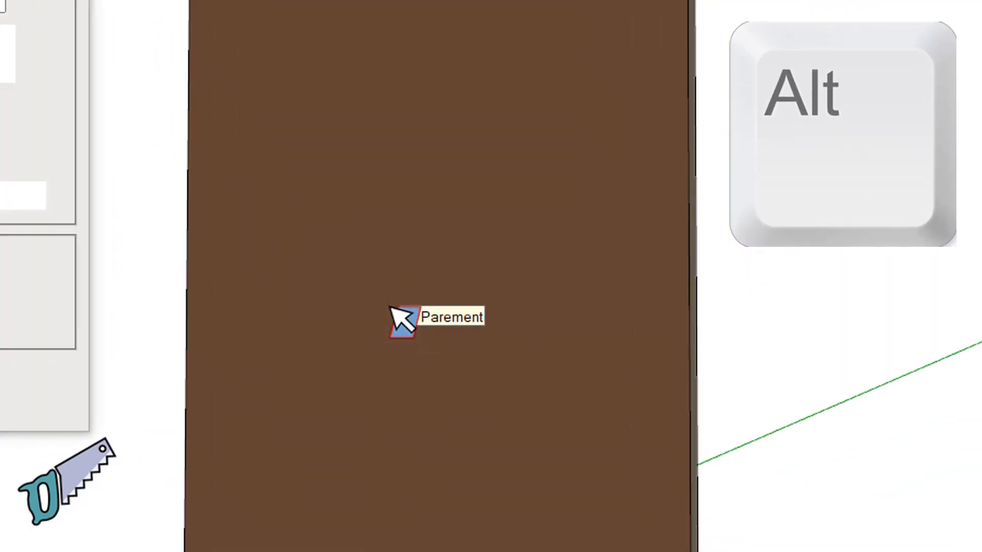
left_click(385, 267, "alt")
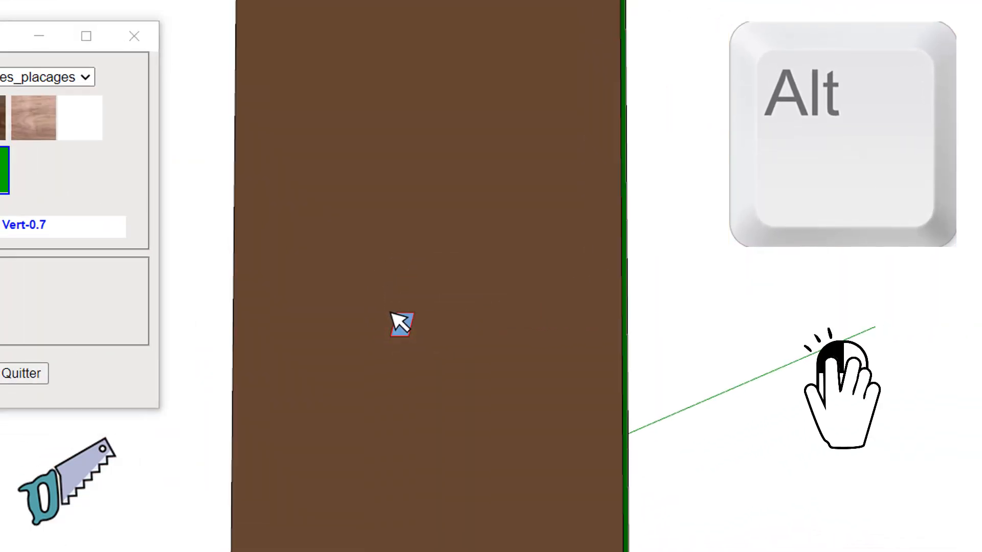
middle_click_drag(520, 304, 460, 353)
middle_click_drag(798, 164, 0, 327)
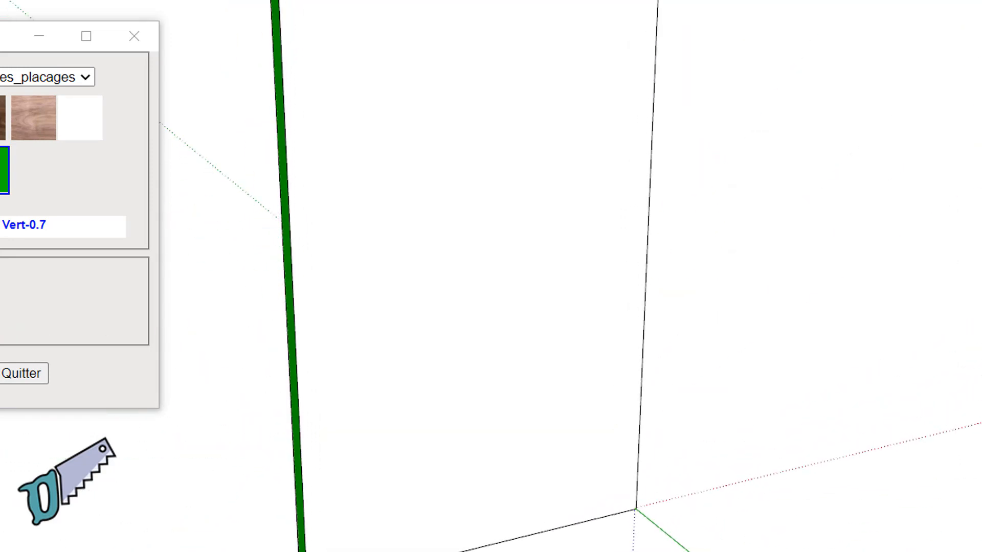
middle_click_drag(89, 325, 981, 310)
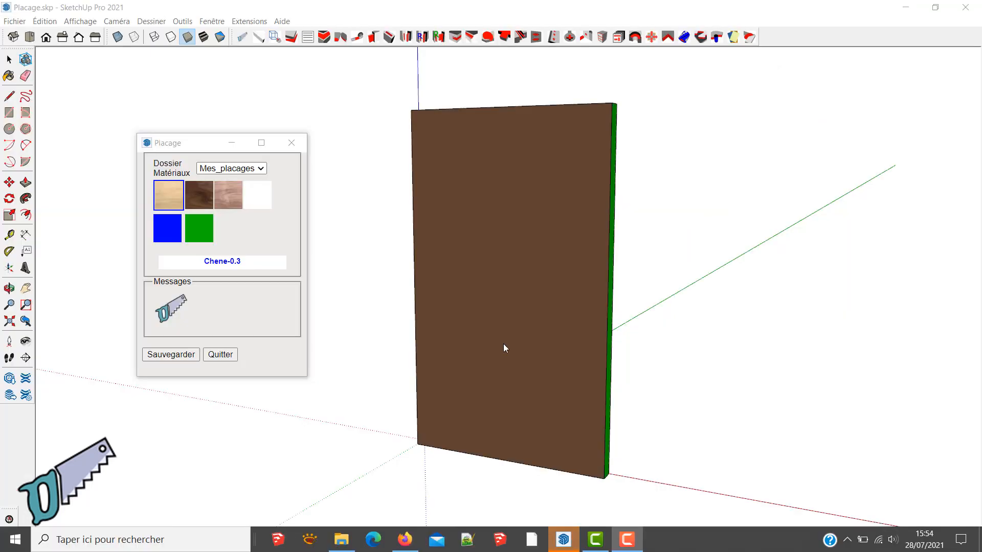
Step: Remove the veneers from the panel's front face, opposite back face and all edges, working from the front face
mouse_move(504, 344)
middle_mouse_down()
mouse_move(522, 335)
mouse_move(511, 331)
middle_mouse_up()
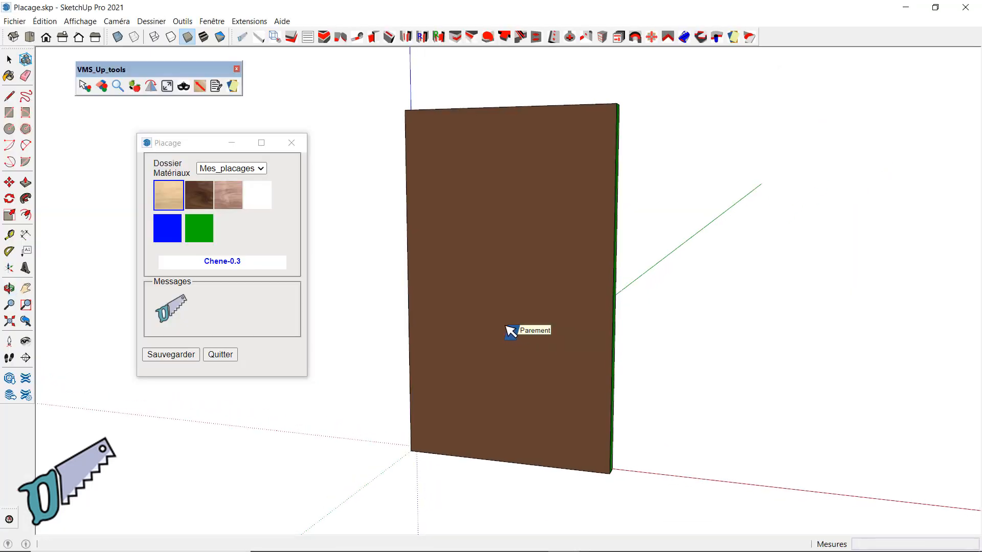
left_click(509, 329)
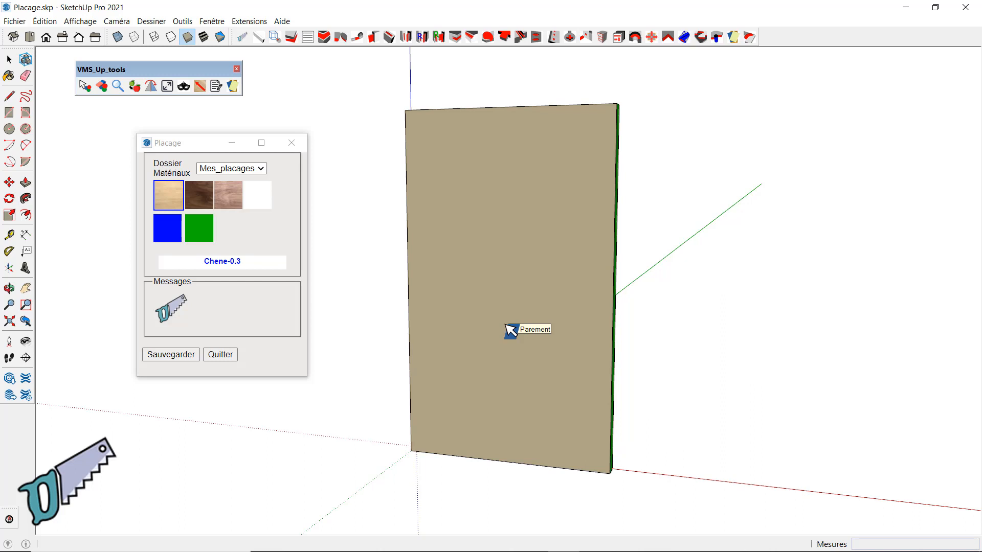
key("ctrl")
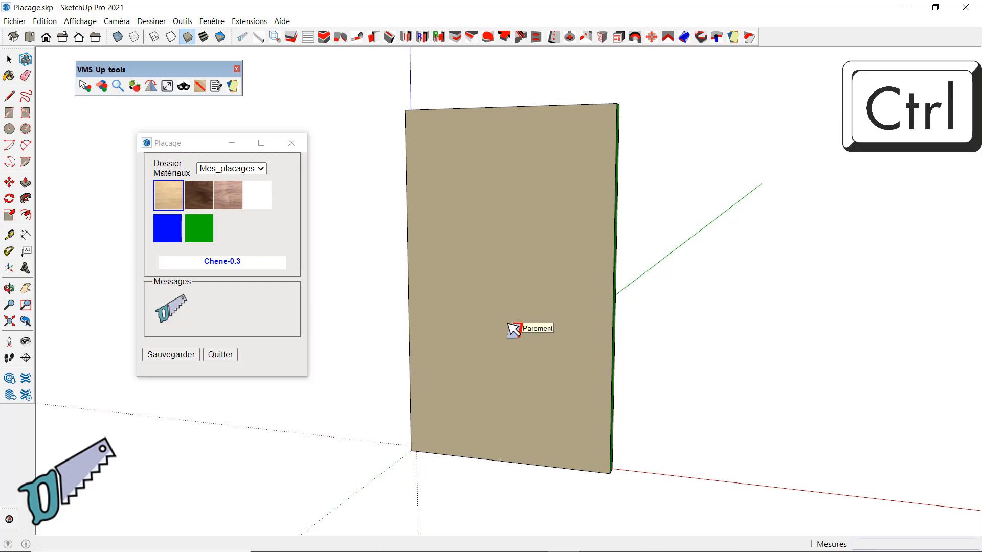
left_click(514, 330, "ctrl")
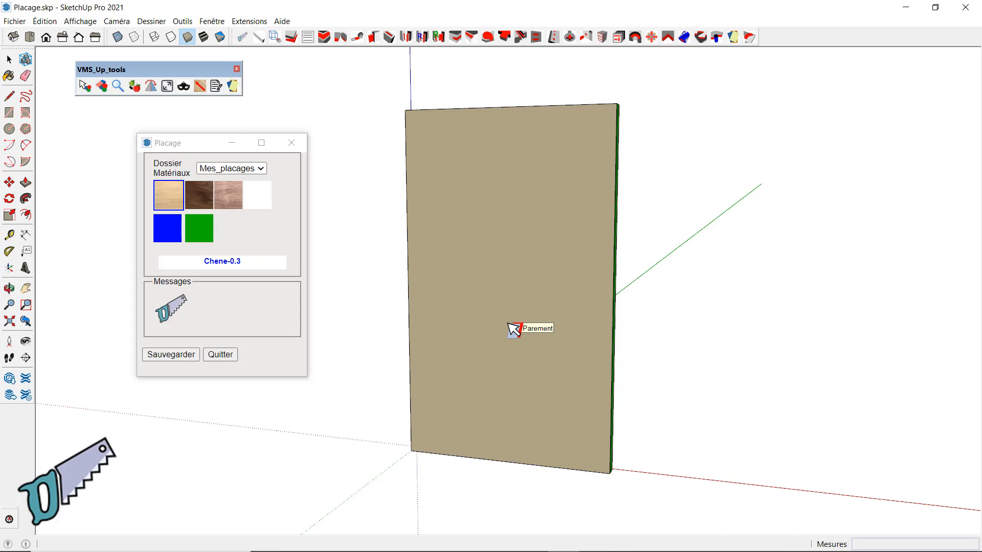
key("alt")
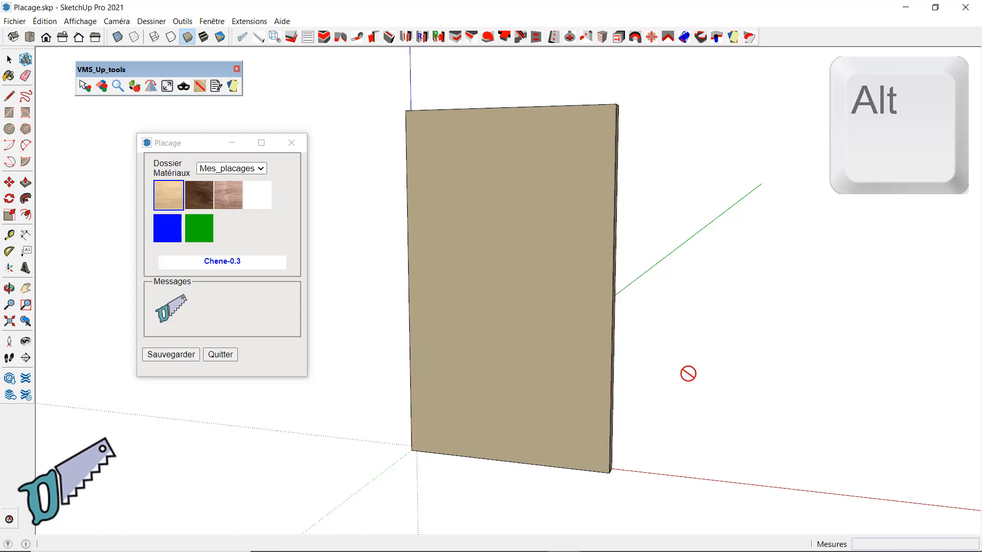
Step: Apply the Vert-0.7 veneer to the panel's long vertical narrow edge (Chant)
middle_click_drag(689, 373, 612, 359)
middle_click_drag(664, 370, 569, 386)
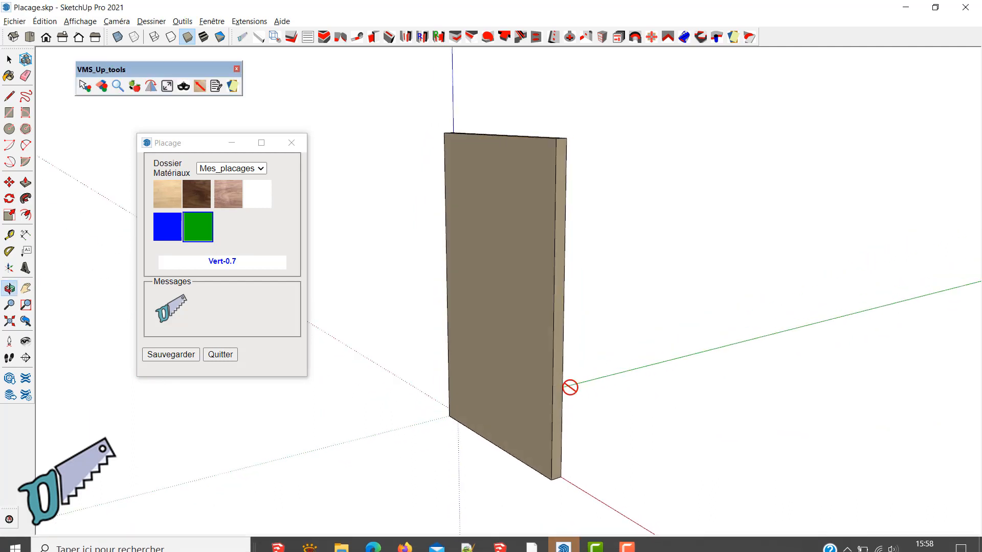
scroll(565, 382, "up", 5)
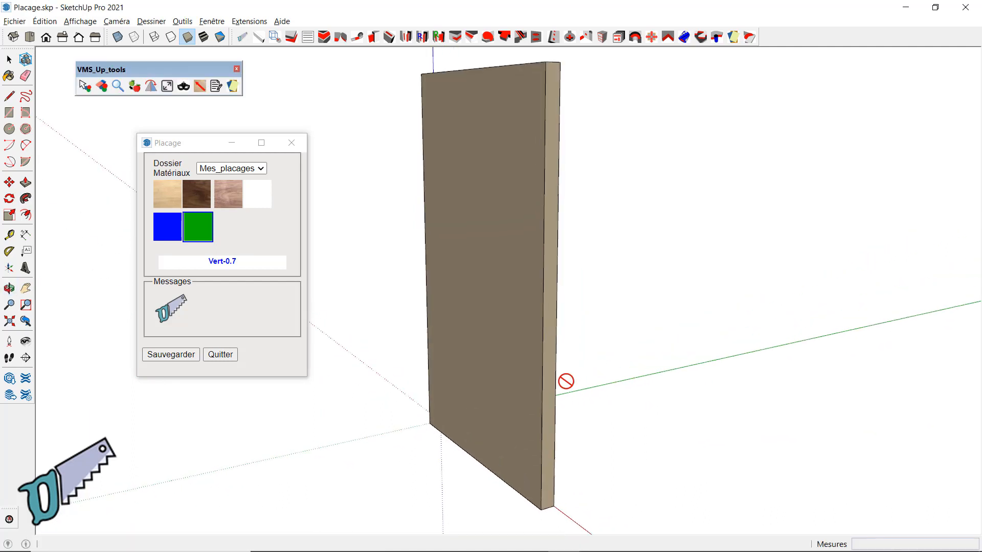
key("alt")
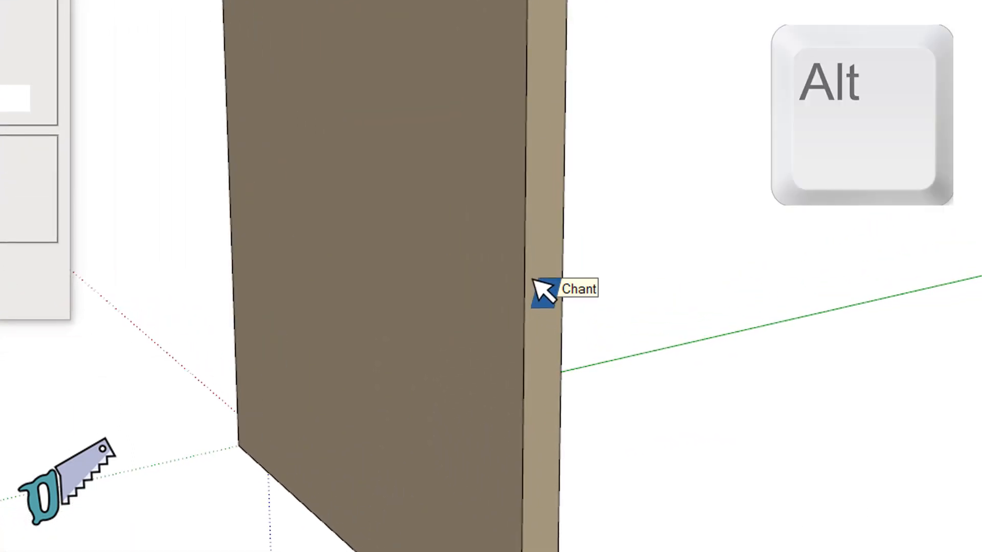
left_click(546, 296)
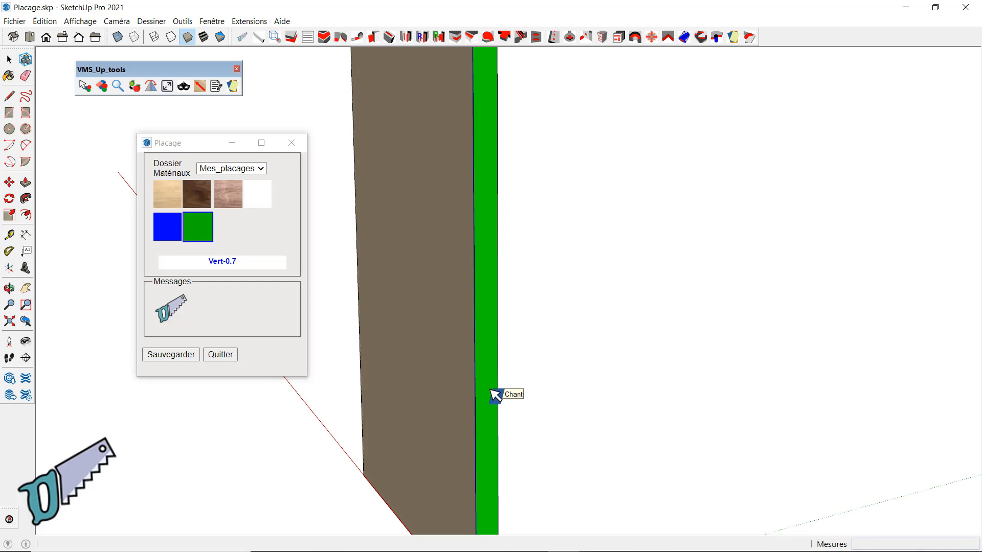
Step: Remove the Vert-0.7 edge veneer from the panel using the Placage tool's all-edges mode
key("alt")
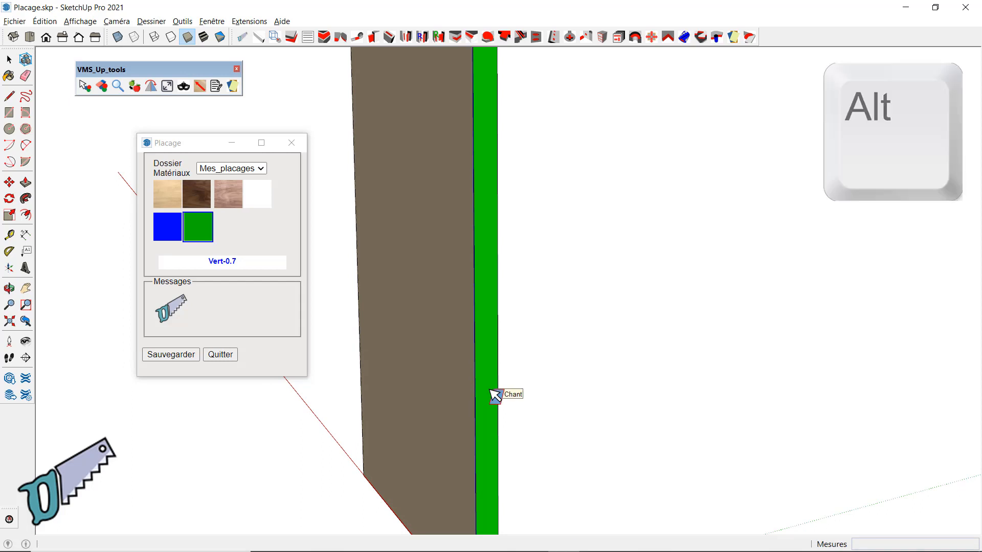
left_click(494, 395, "alt")
scroll(620, 290, "down", 5)
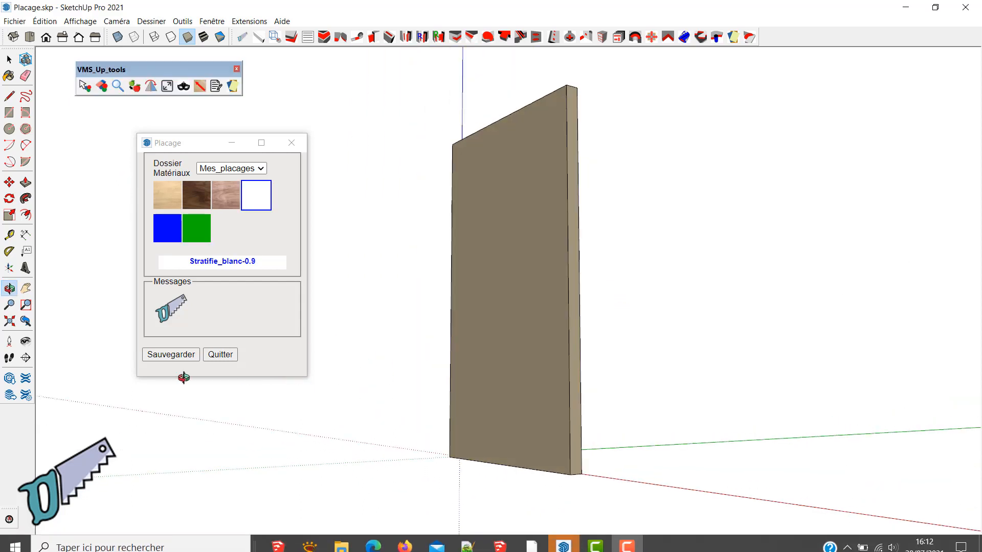
Step: Apply the Stratifie_blanc-0.9 veneer to the panel's back face (Contre parement) and Noyer-0.6 to its opposite face, working from the back
middle_click_drag(184, 377, 398, 353)
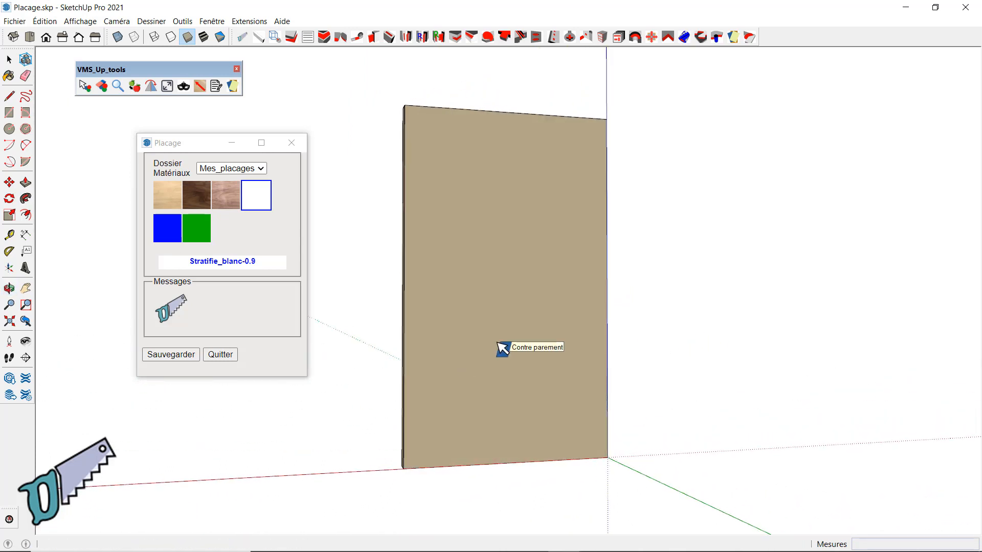
left_click(497, 342)
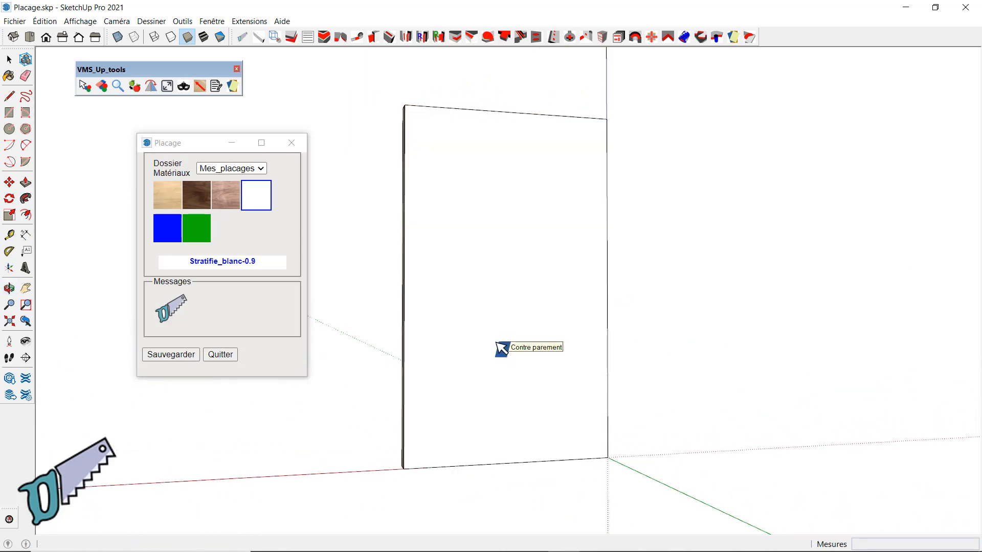
left_click(193, 197)
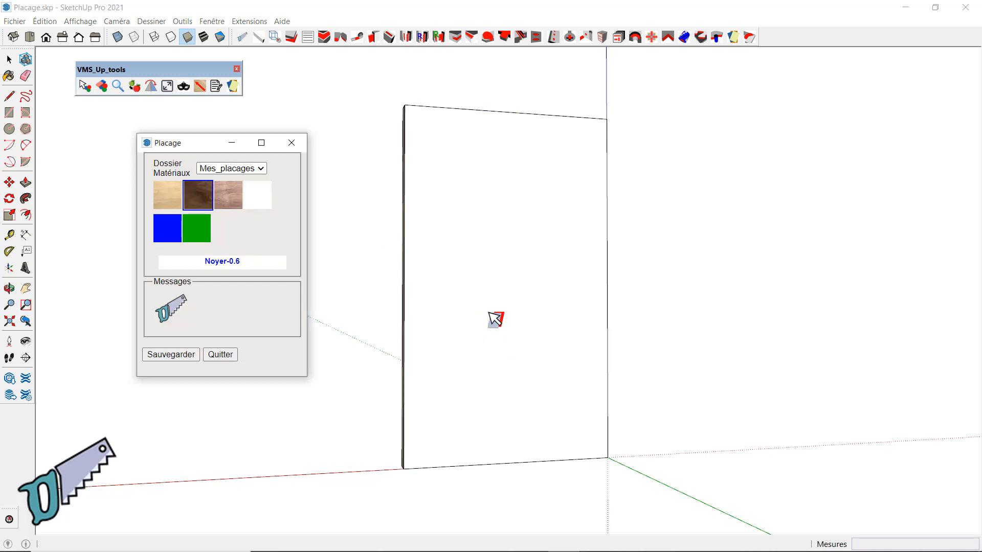
left_click(495, 314, "ctrl")
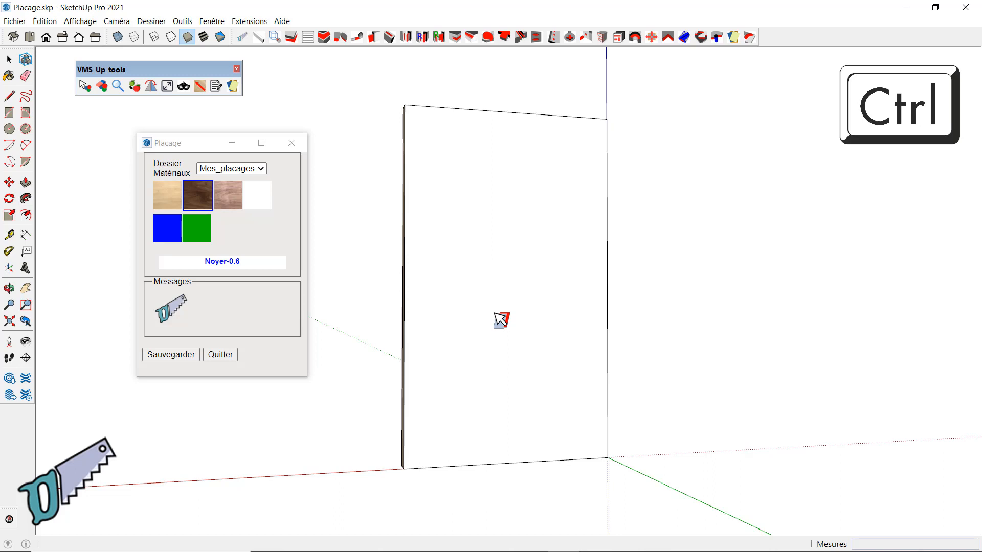
left_click(495, 314, "ctrl")
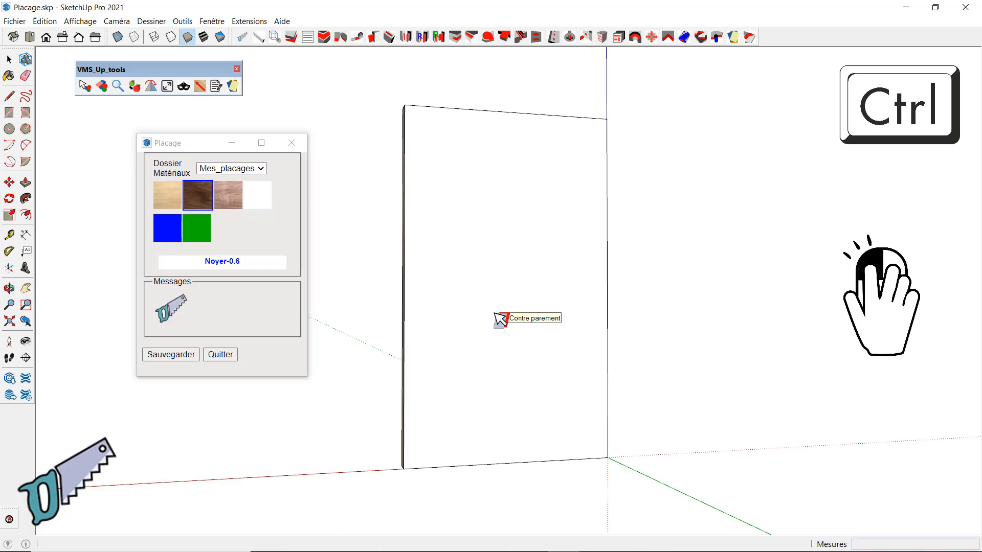
Step: Apply the Vert-0.7 veneer to all the panel's edges at once from the back face, and check the front and edges
left_click(197, 227)
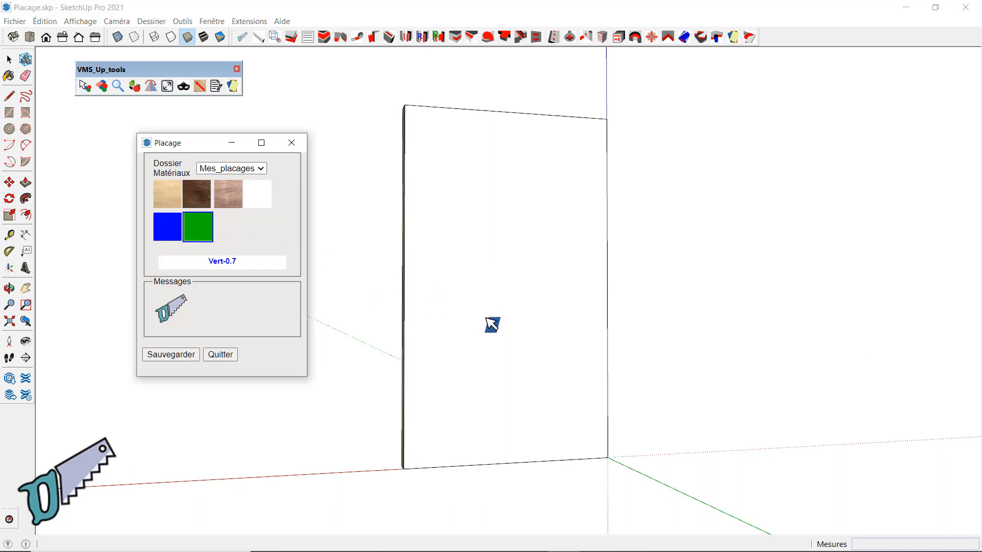
mouse_move(493, 332)
middle_mouse_down()
mouse_move(435, 337)
mouse_move(444, 352)
middle_mouse_up()
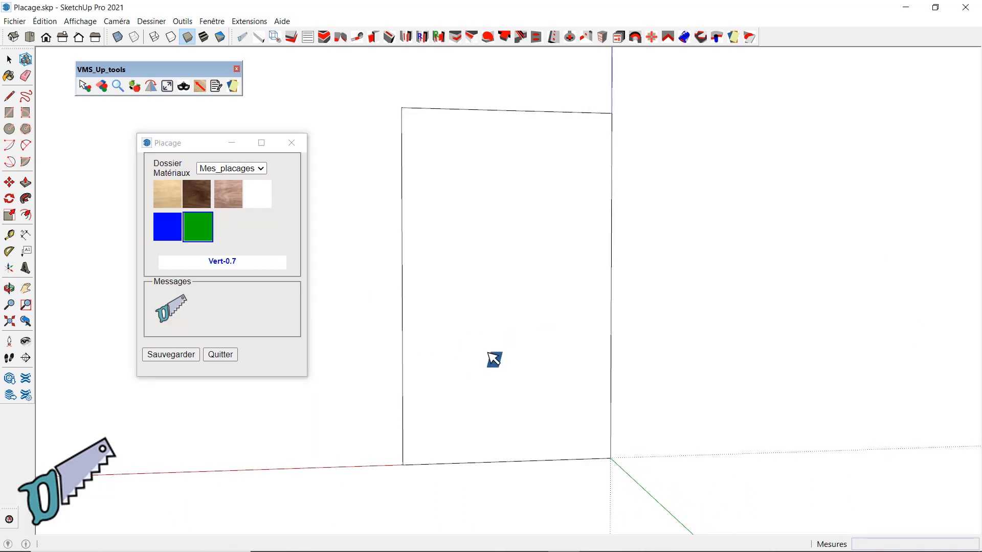
key("alt")
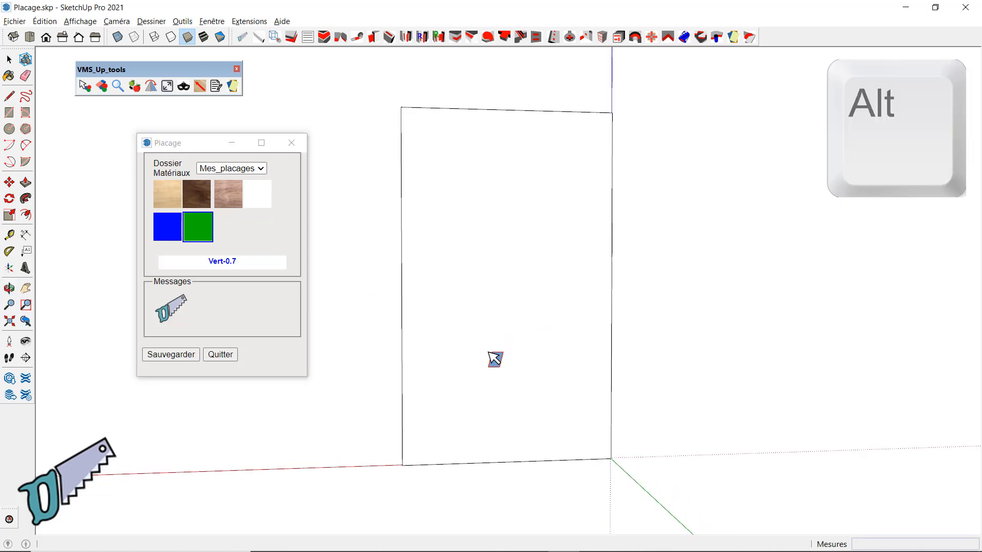
mouse_move(491, 267)
middle_mouse_down()
mouse_move(508, 241)
mouse_move(664, 204)
mouse_move(616, 272)
mouse_move(473, 261)
mouse_move(513, 278)
mouse_move(430, 237)
mouse_move(373, 226)
mouse_move(462, 228)
mouse_move(373, 311)
mouse_move(608, 283)
mouse_move(557, 309)
mouse_move(723, 265)
mouse_move(278, 261)
mouse_move(509, 287)
mouse_move(268, 324)
mouse_move(636, 314)
mouse_move(551, 377)
mouse_move(518, 377)
mouse_move(738, 347)
mouse_move(514, 311)
mouse_move(756, 250)
mouse_move(716, 167)
mouse_move(650, 250)
mouse_move(510, 293)
mouse_move(925, 281)
mouse_move(440, 281)
mouse_move(216, 369)
mouse_move(496, 302)
mouse_move(298, 362)
mouse_move(309, 274)
middle_mouse_up()
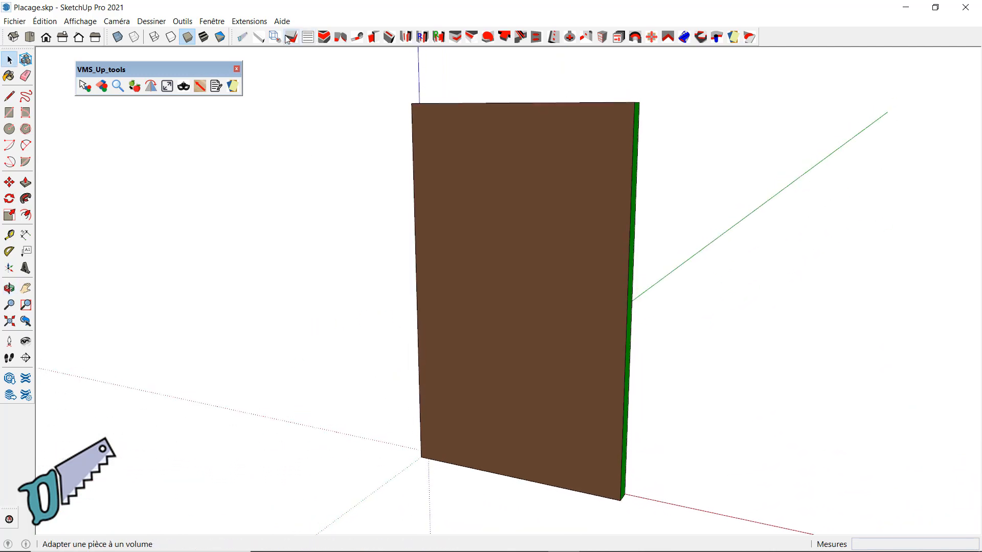
Step: Generate the model's cutting list (fiche de débit) and view it from the cutting list editor in an enlarged window
left_click(309, 37)
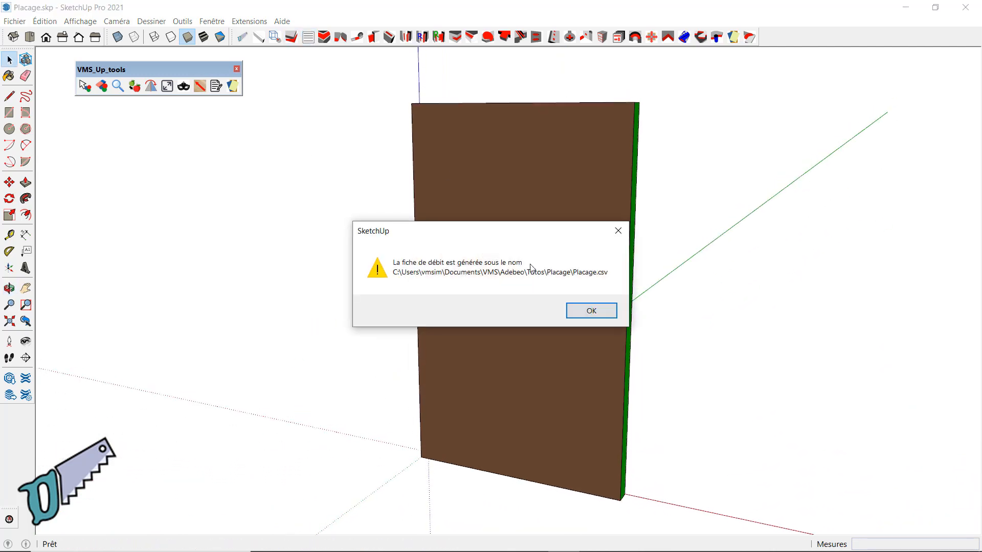
left_click(606, 312)
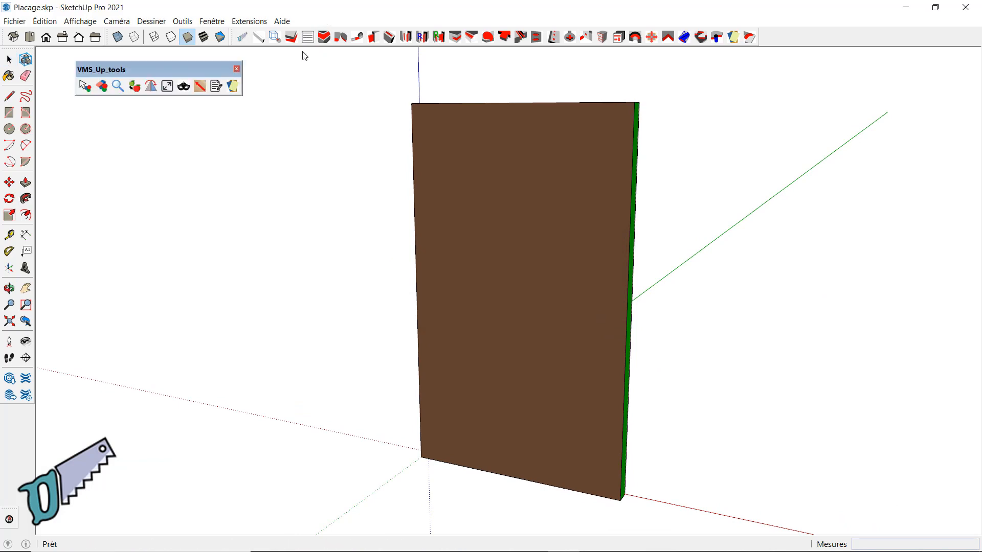
left_click(215, 86)
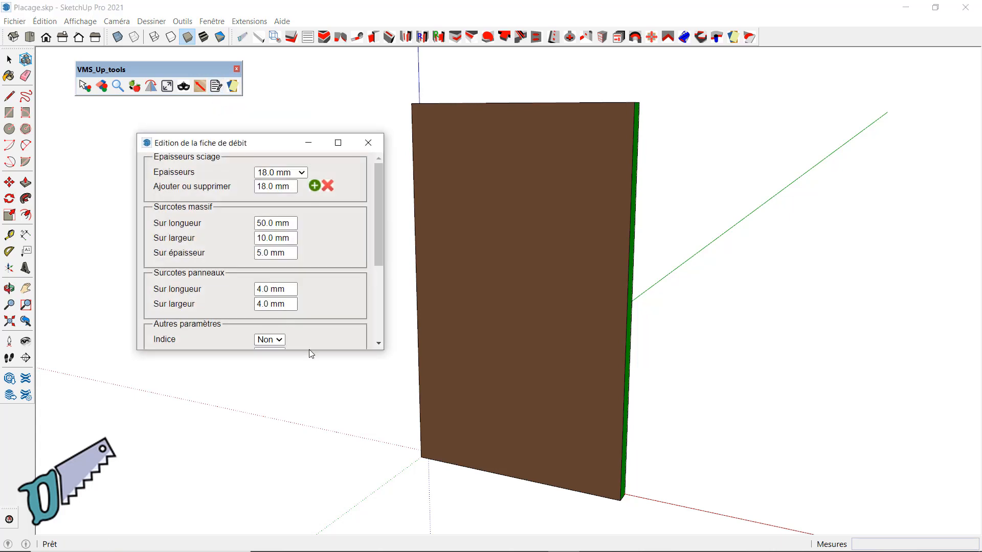
left_click_drag(320, 350, 299, 516)
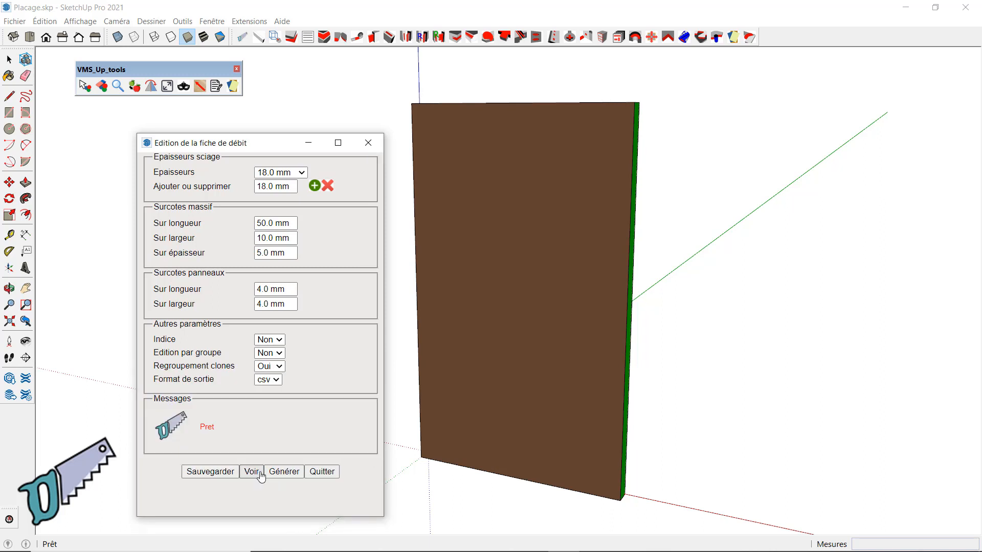
left_click(252, 472)
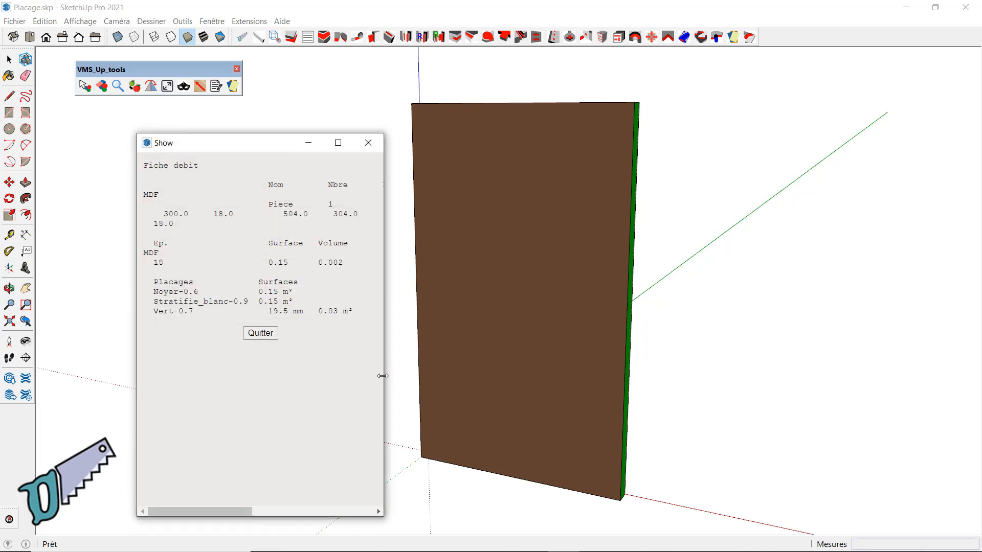
left_click_drag(385, 379, 815, 326)
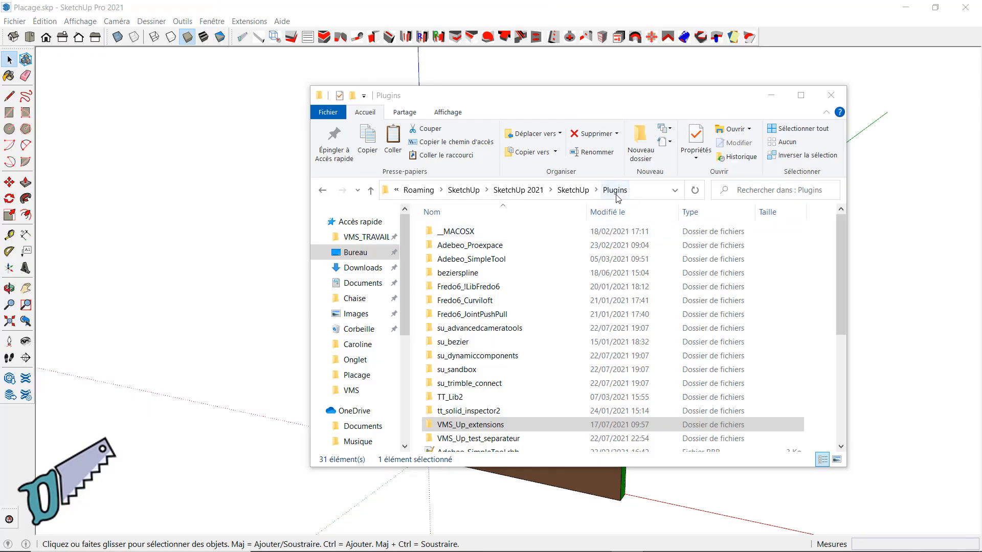
Step: Open Placage.pdf from the doc folder of the VMS_Up_extensions plugin in File Explorer and read through the guide
double_click(493, 430)
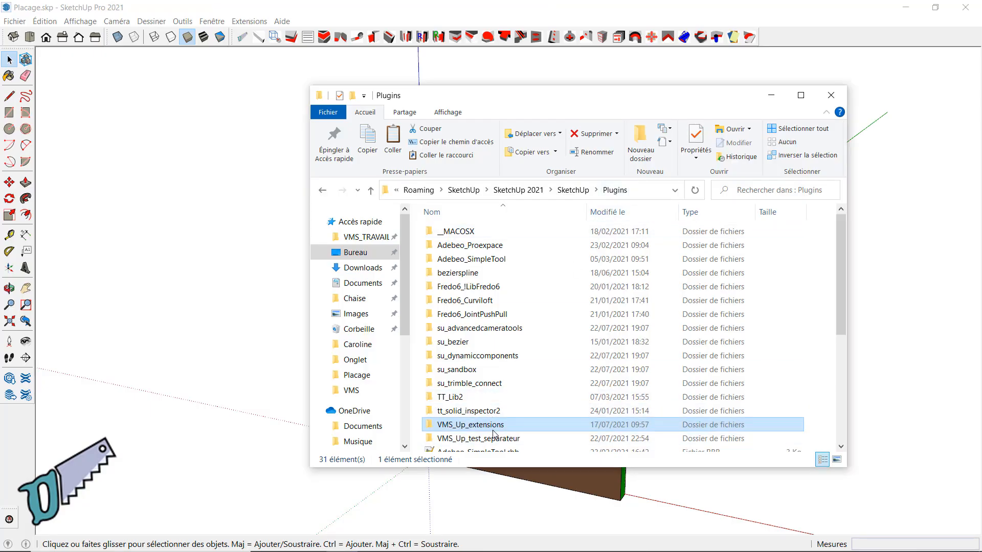
double_click(459, 263)
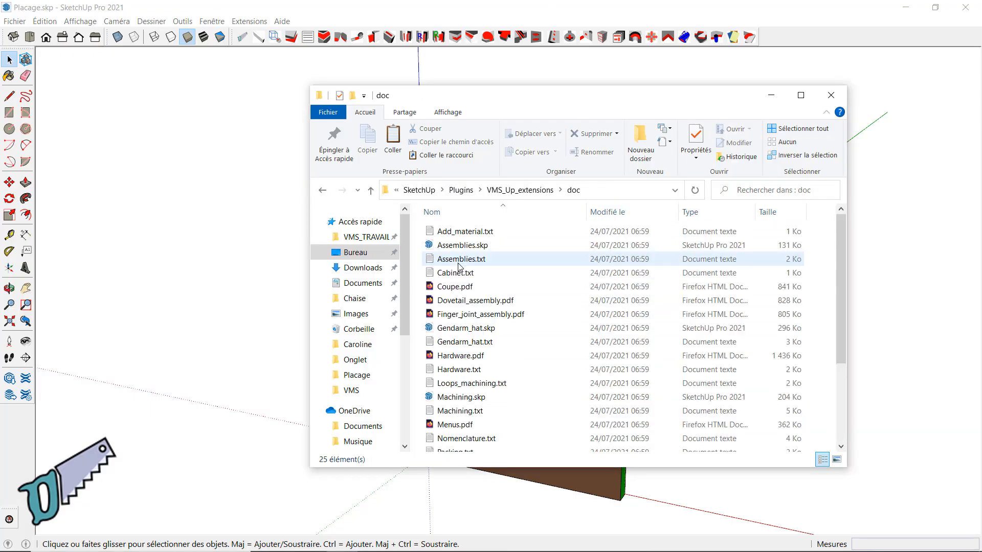
scroll(457, 358, "down", 3)
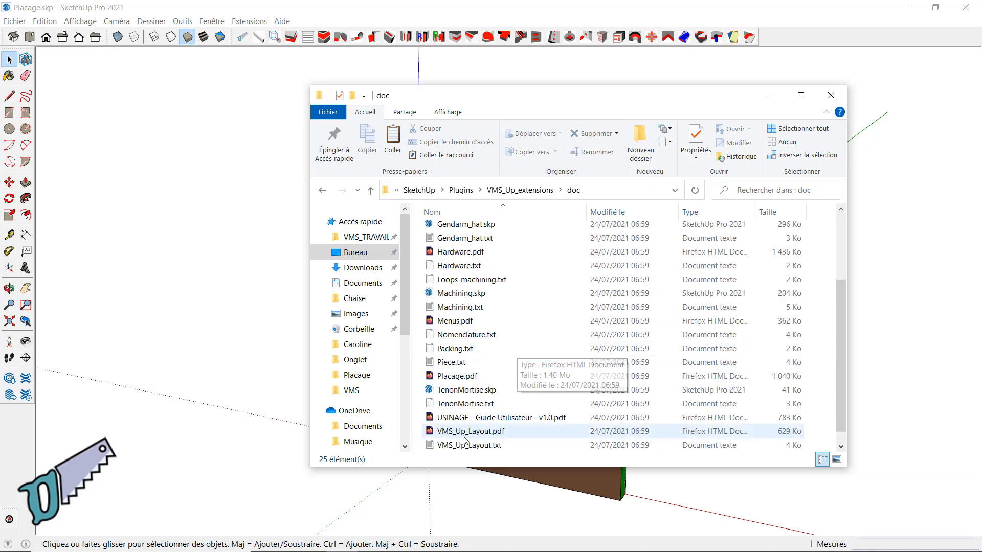
double_click(467, 378)
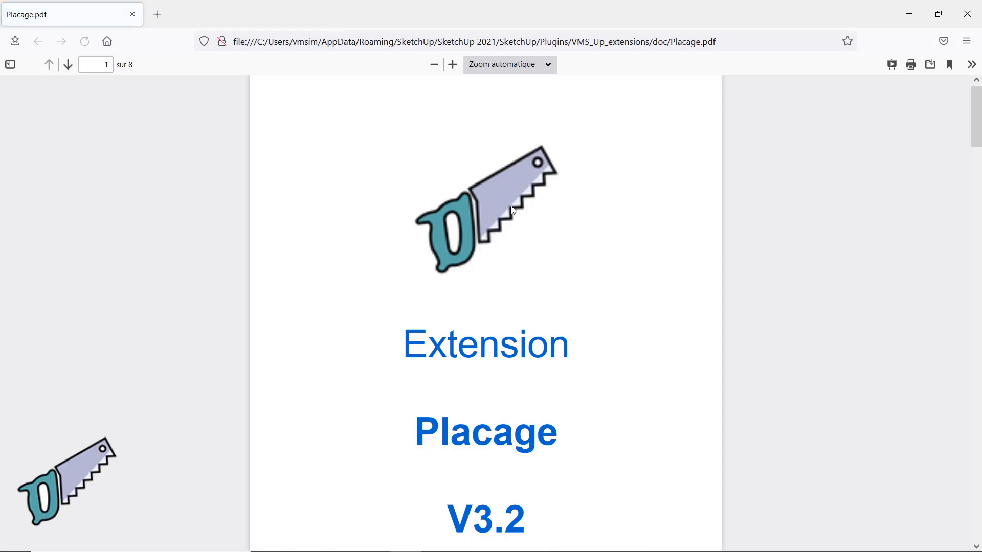
scroll(523, 229, "down", 10)
scroll(522, 228, "down", 12)
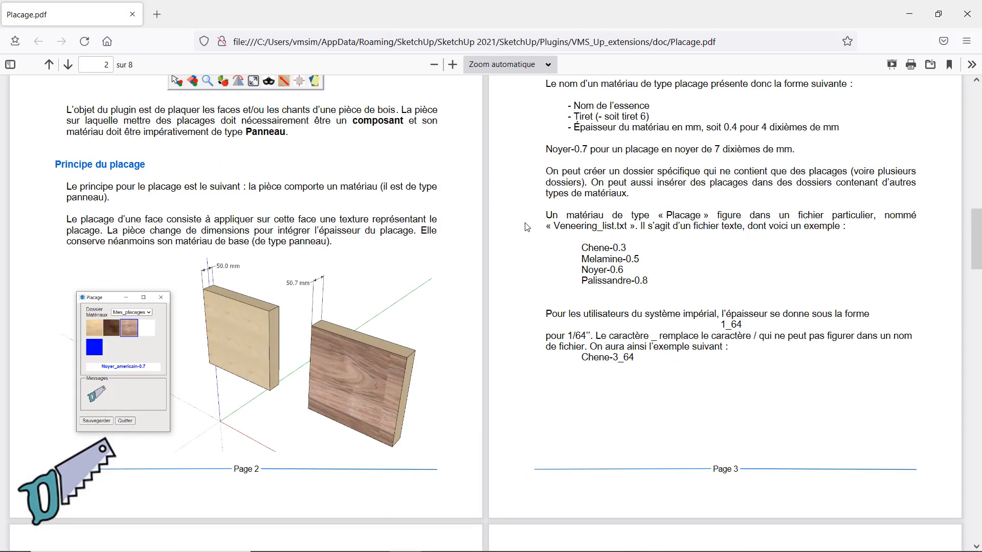
scroll(527, 223, "down", 10)
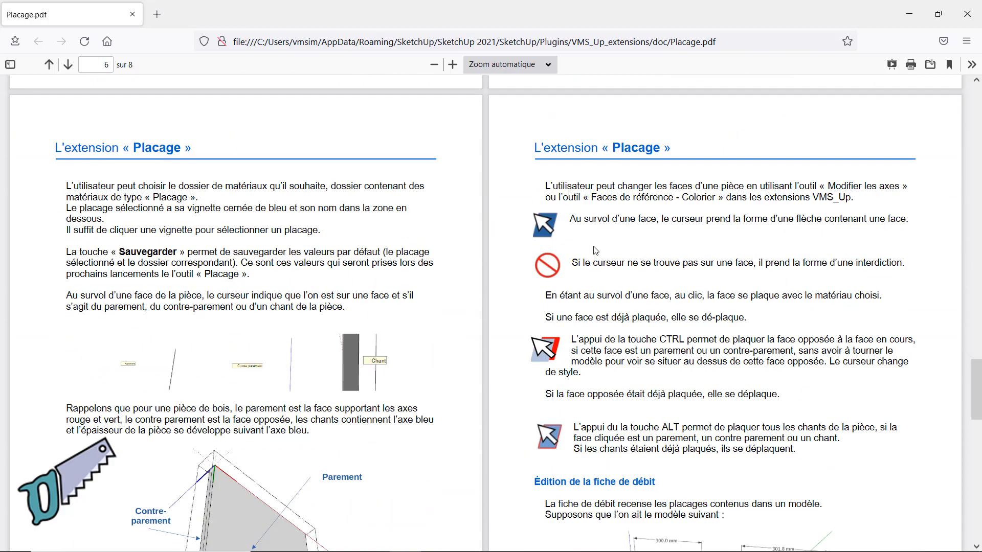
scroll(596, 250, "down", 12)
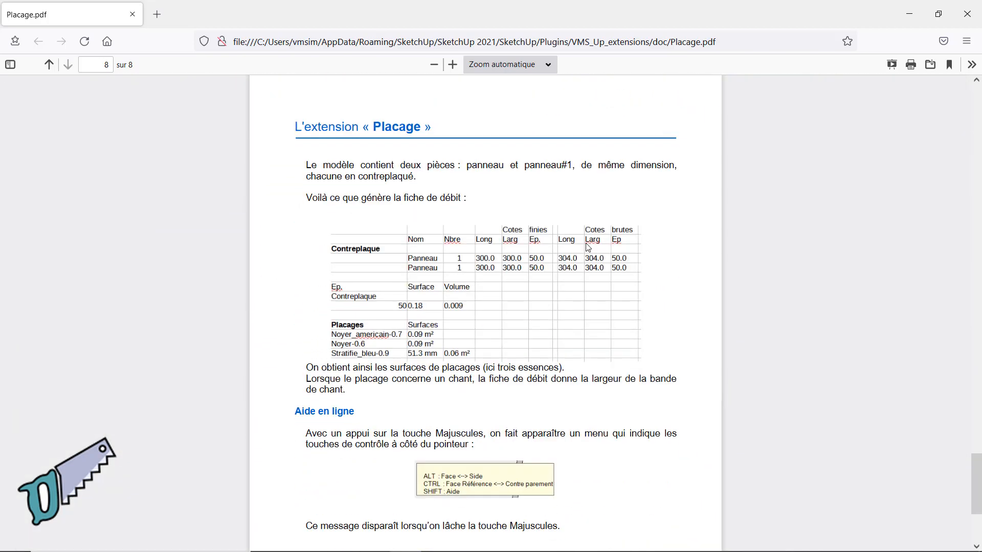
scroll(588, 248, "down", 3)
scroll(583, 256, "up", 4)
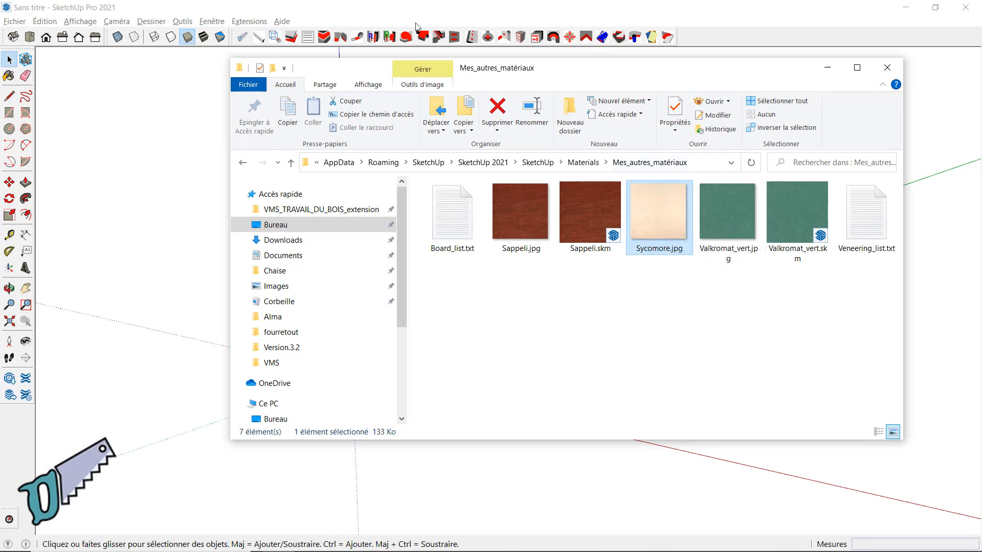
Step: Start the Ajout matériau command in SketchUp and choose Mes_autres_matériaux as the material folder
left_click(366, 17)
left_click(249, 21)
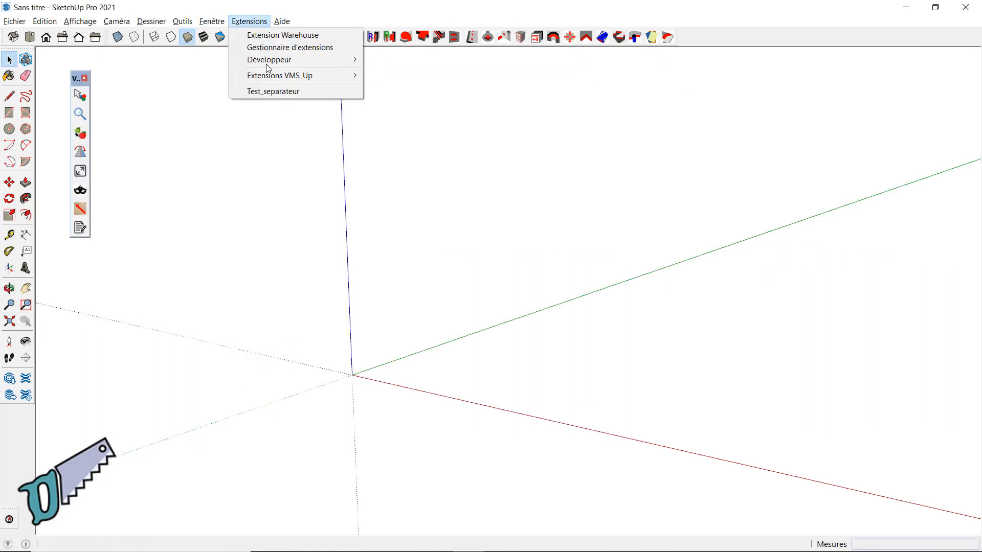
mouse_move(280, 77)
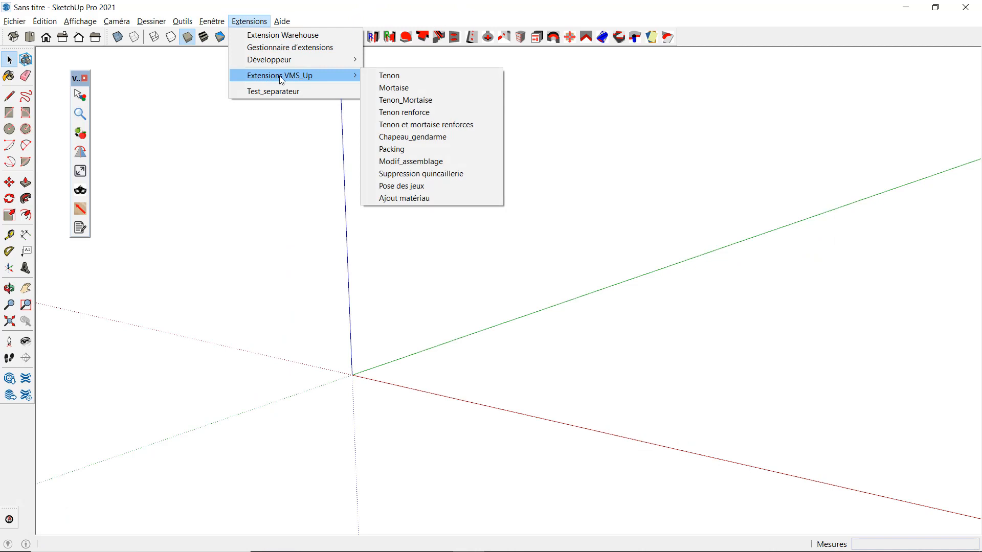
left_click(463, 200)
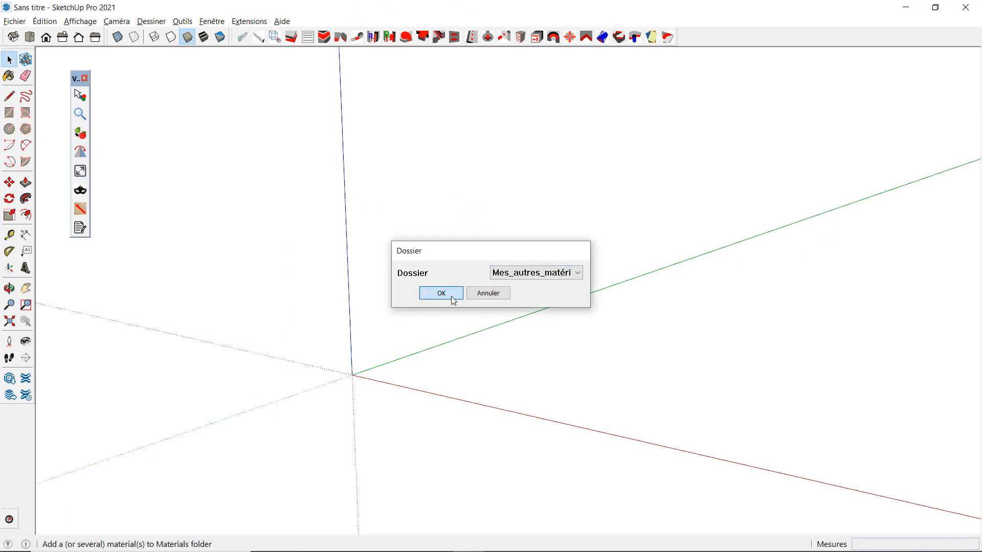
left_click(452, 297)
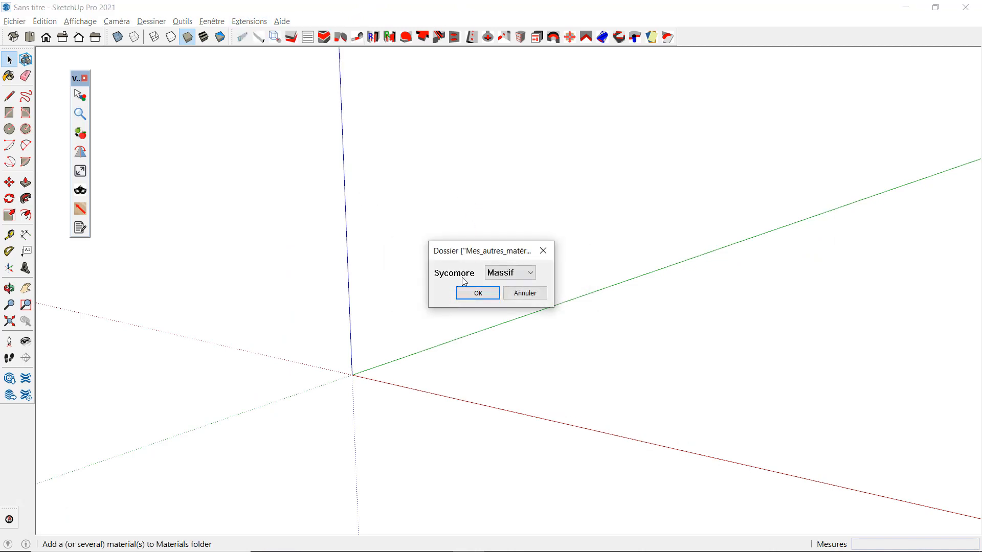
Step: Define the Sycomore material as a veneer with a thickness of 0.6 and create it
left_click(534, 276)
left_click(503, 306)
left_click(478, 292)
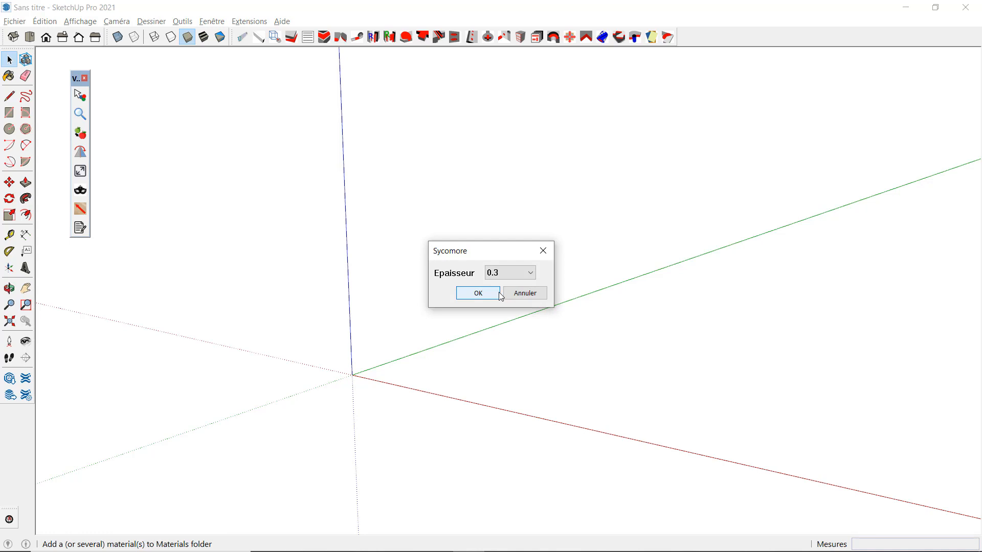
left_click(529, 276)
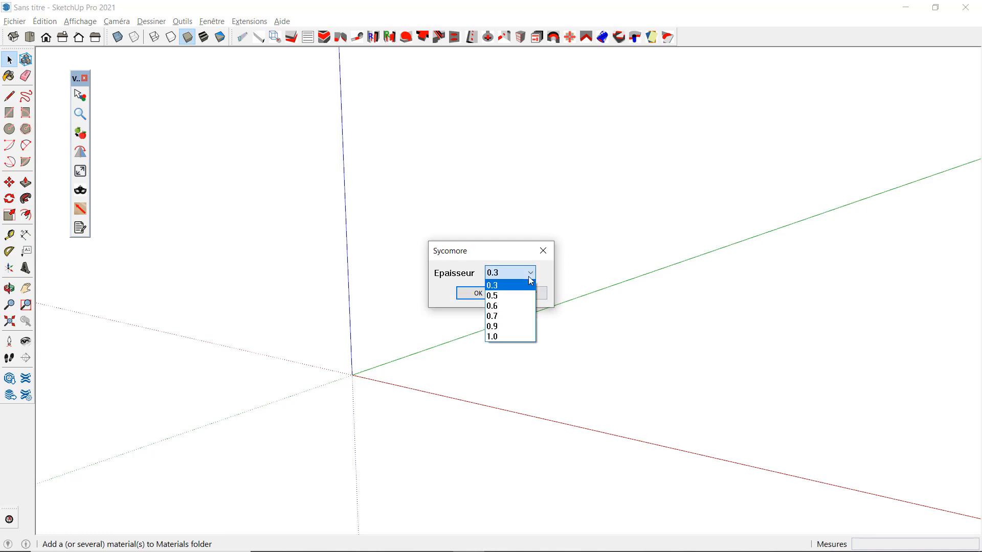
left_click(522, 307)
left_click(484, 299)
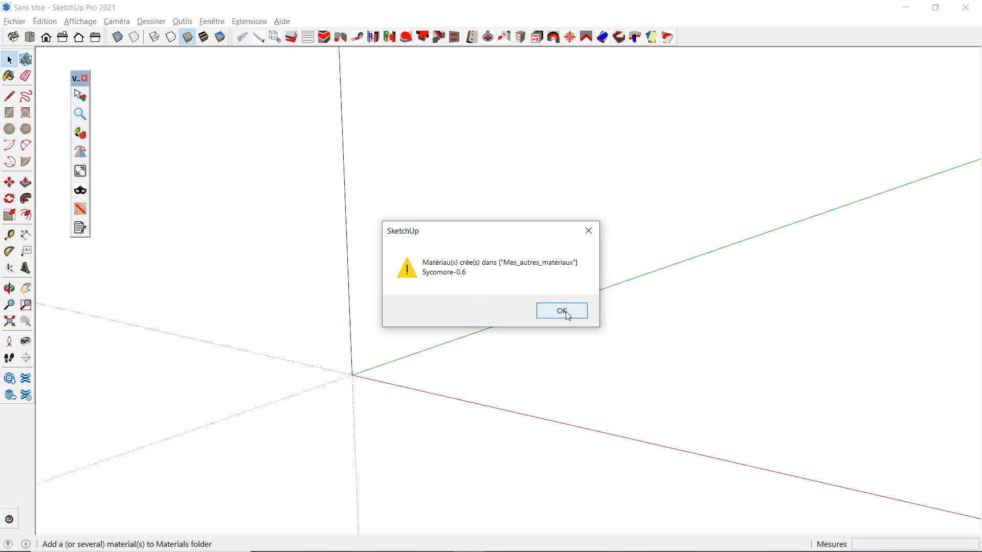
left_click(561, 311)
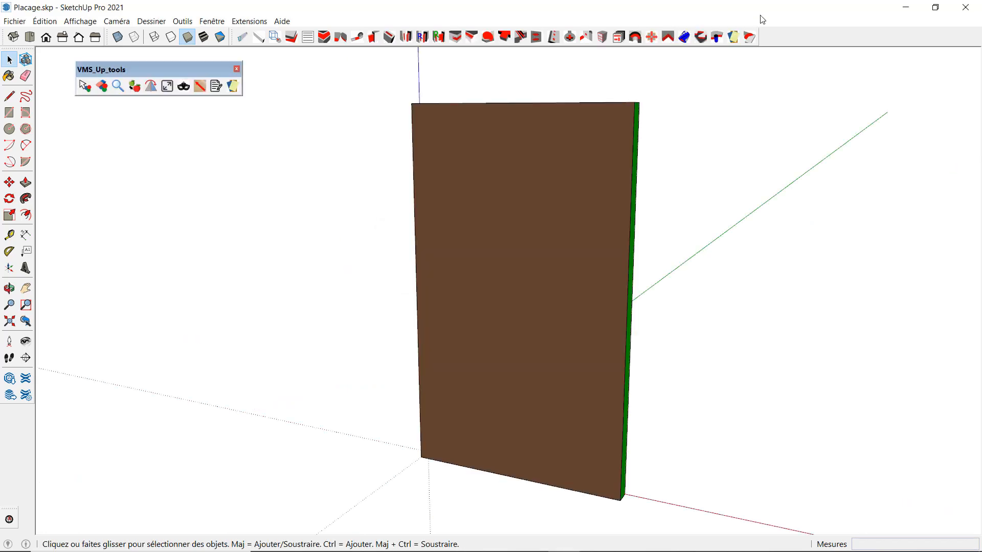